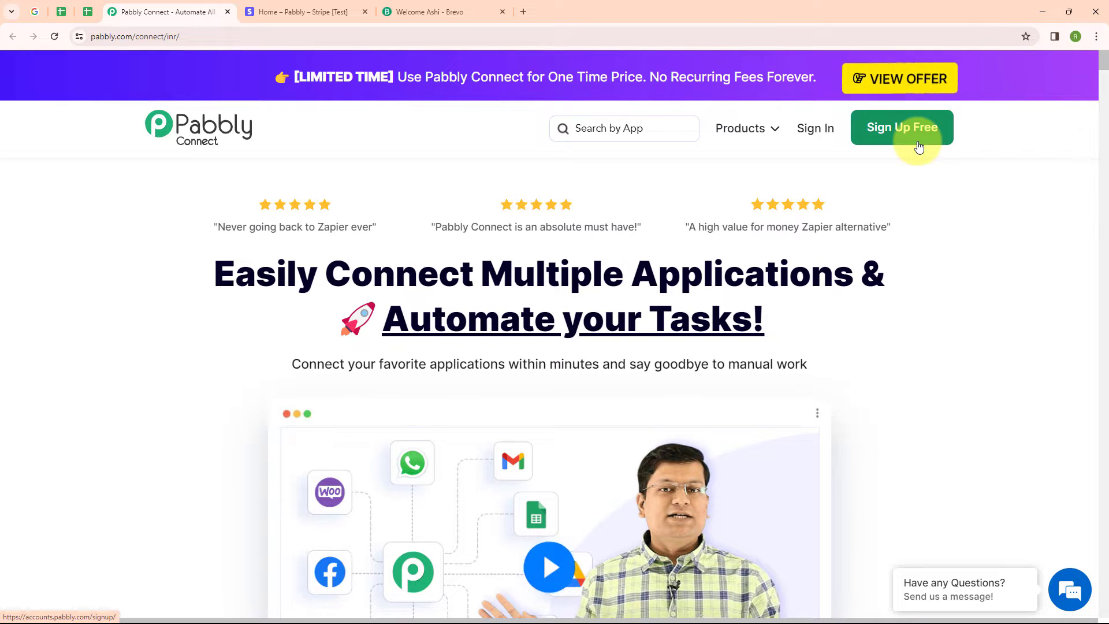
# Step: Open Pabbly Connect from the Pabbly account's apps page
pyautogui.click(830, 132)
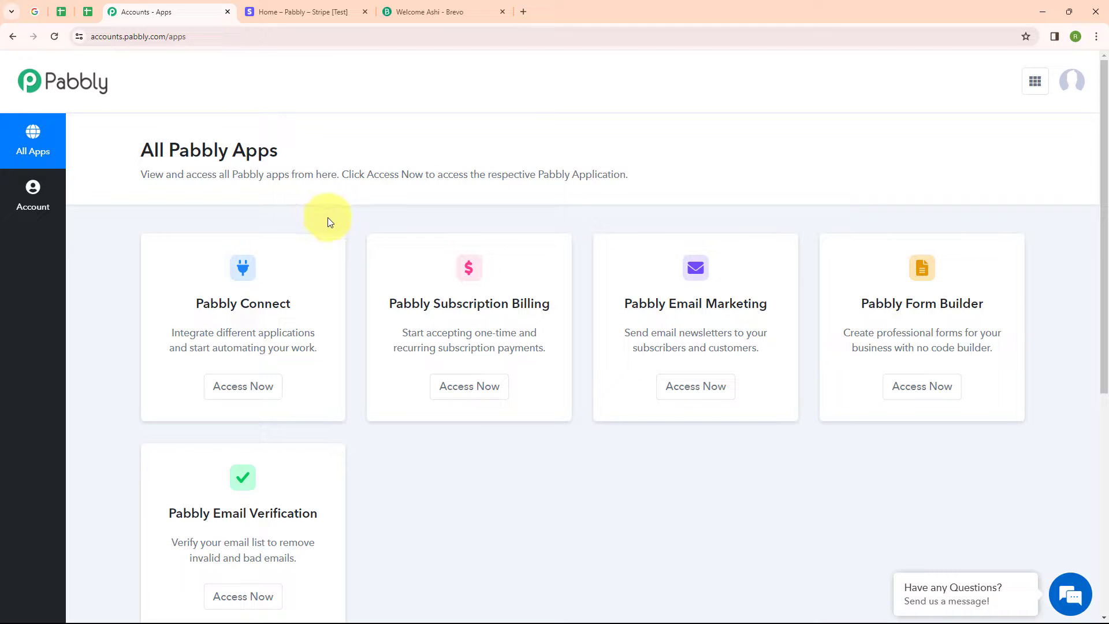
pyautogui.click(233, 310)
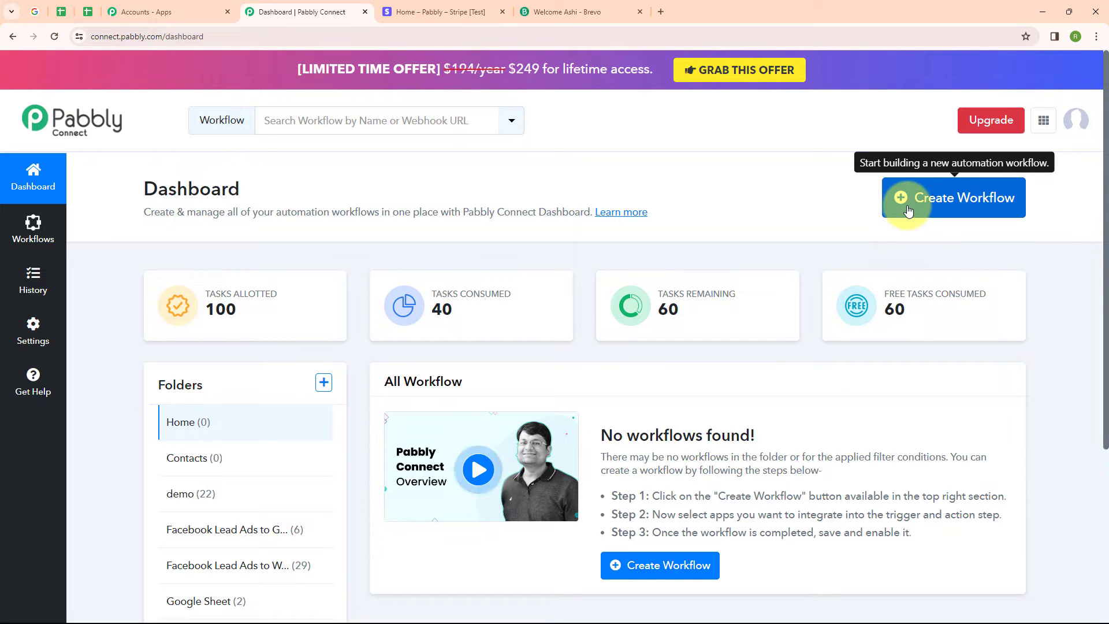
# Step: Create a workflow named "Create/Update Contact in Brevo on Stripe Payment" in the Contacts folder
pyautogui.click(908, 211)
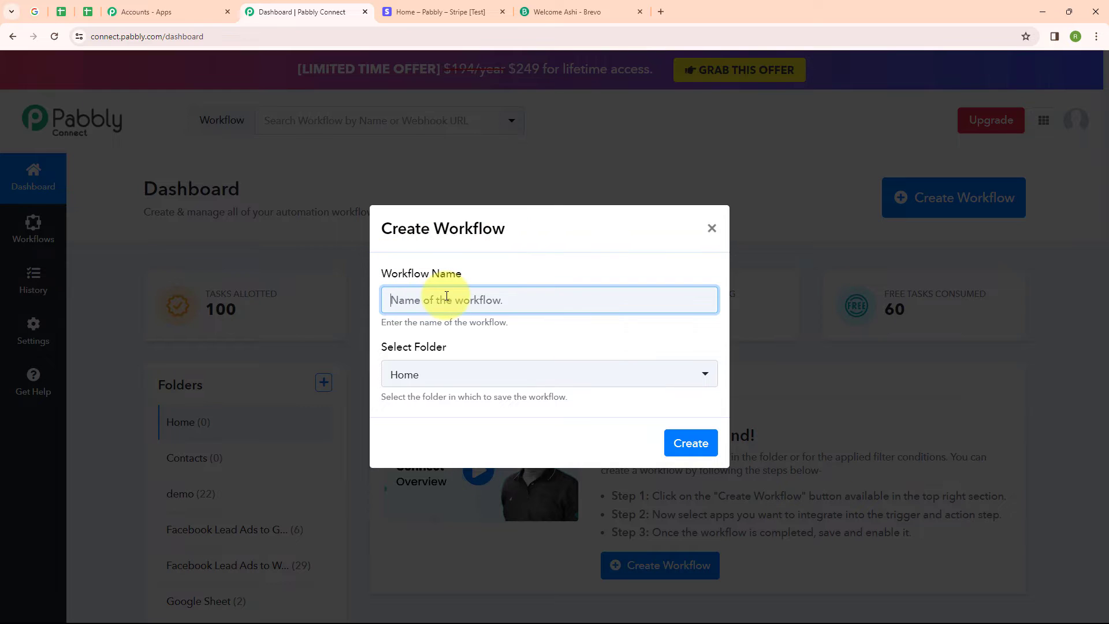
pyautogui.write('Create/Update Contact in Brevo on Stripe Payment')
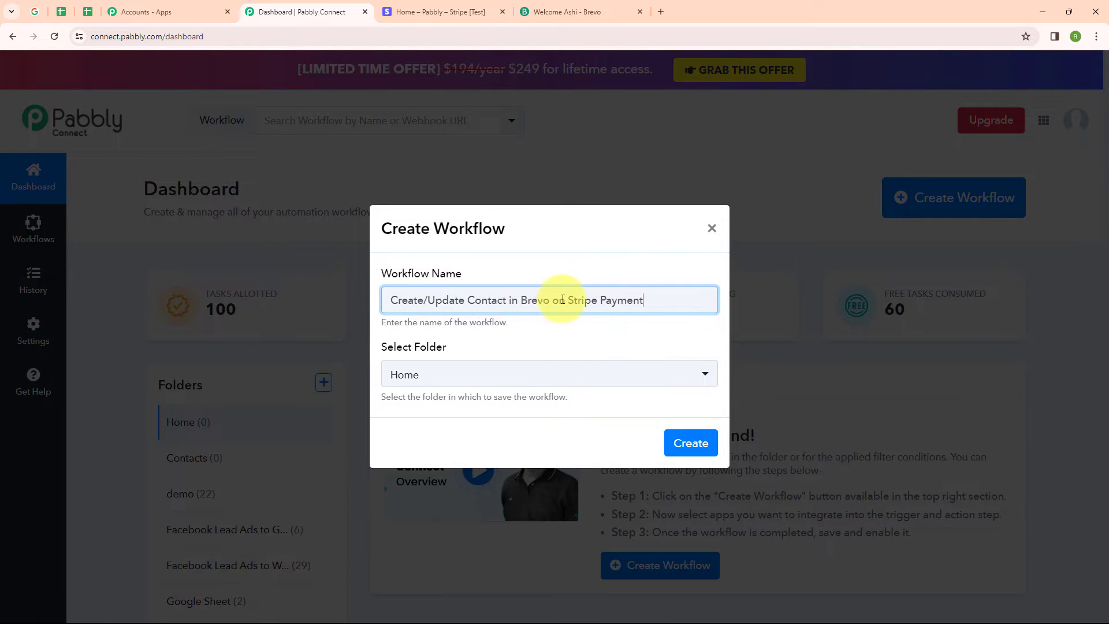
pyautogui.click(522, 379)
pyautogui.click(523, 467)
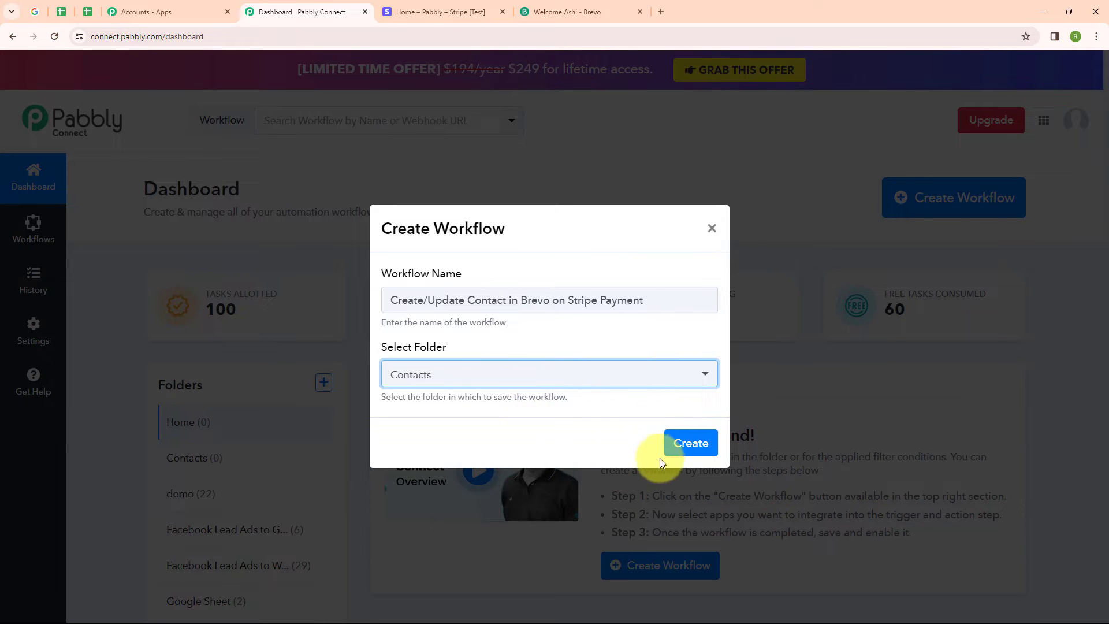
pyautogui.click(684, 450)
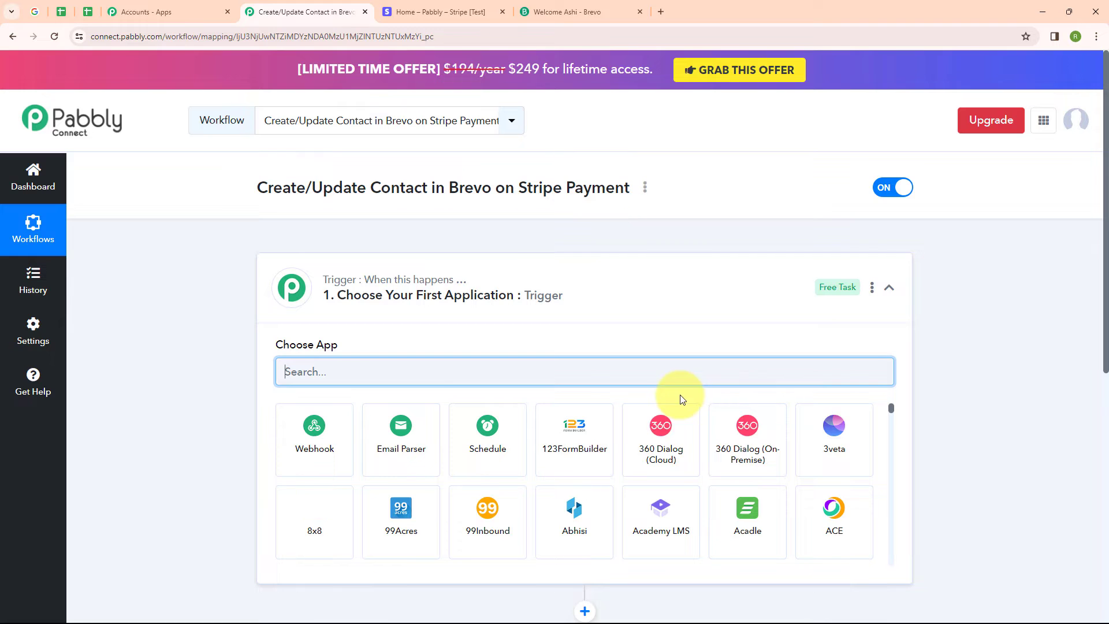
pyautogui.click(890, 289)
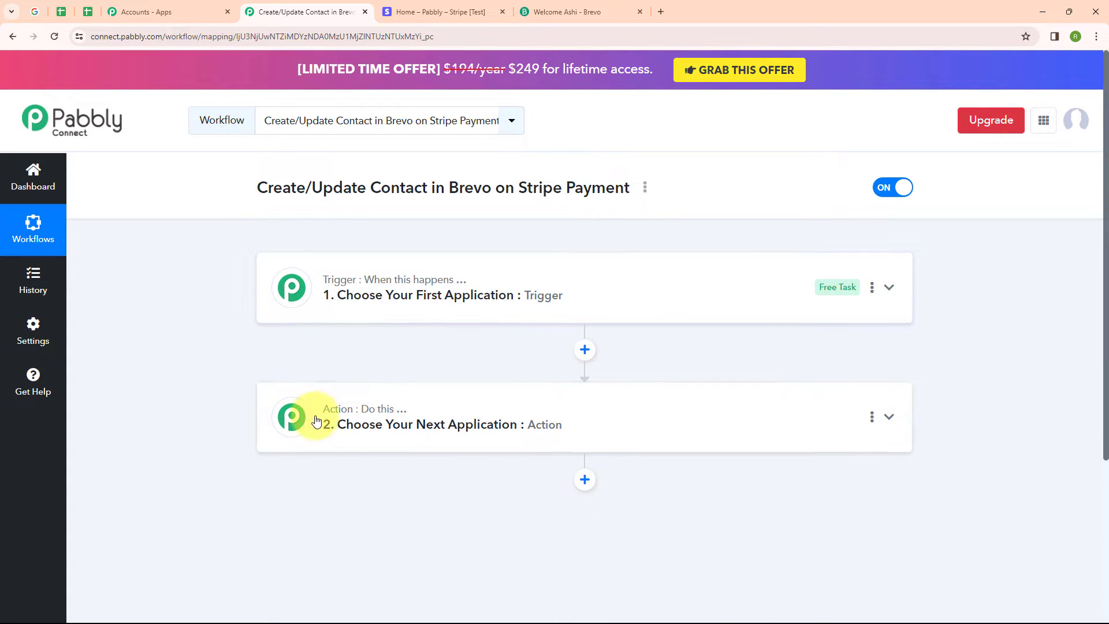
pyautogui.moveTo(447, 283)
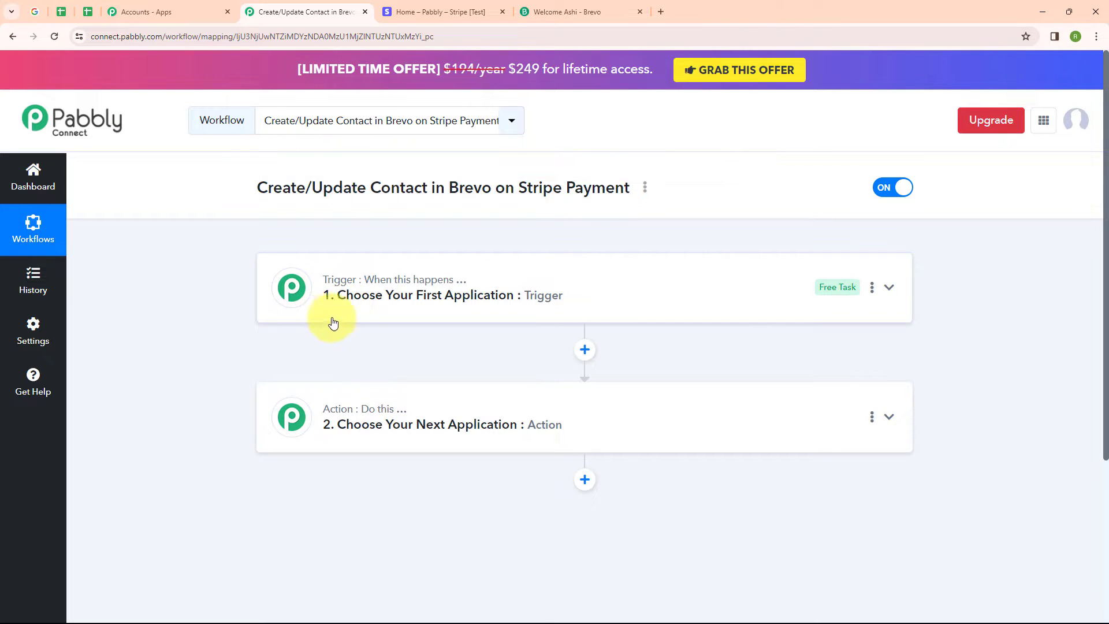
pyautogui.moveTo(347, 409)
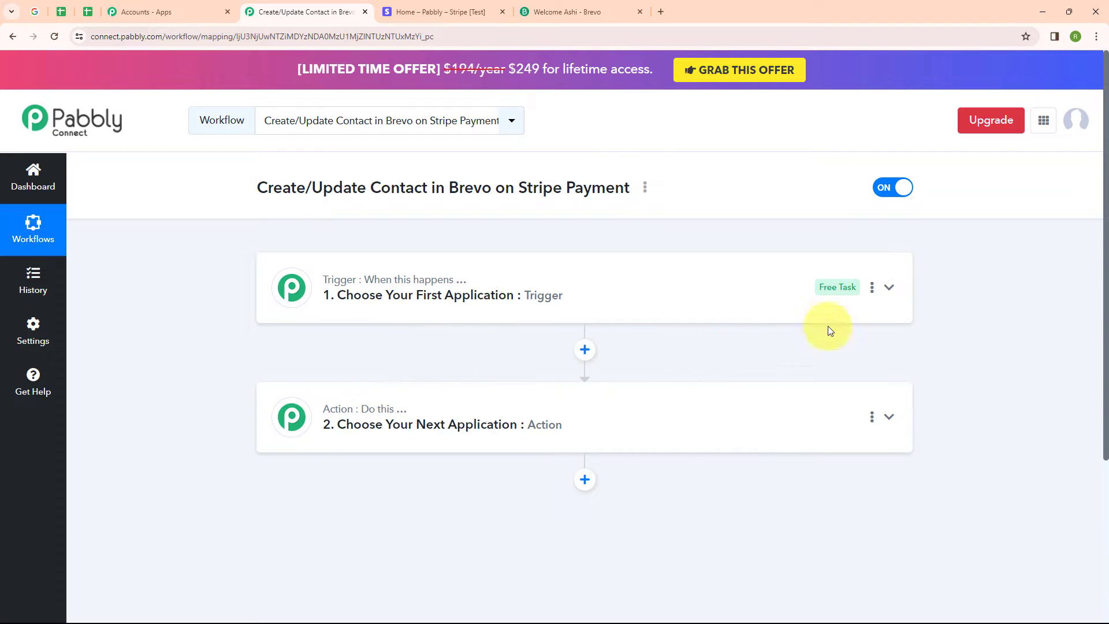
pyautogui.click(888, 297)
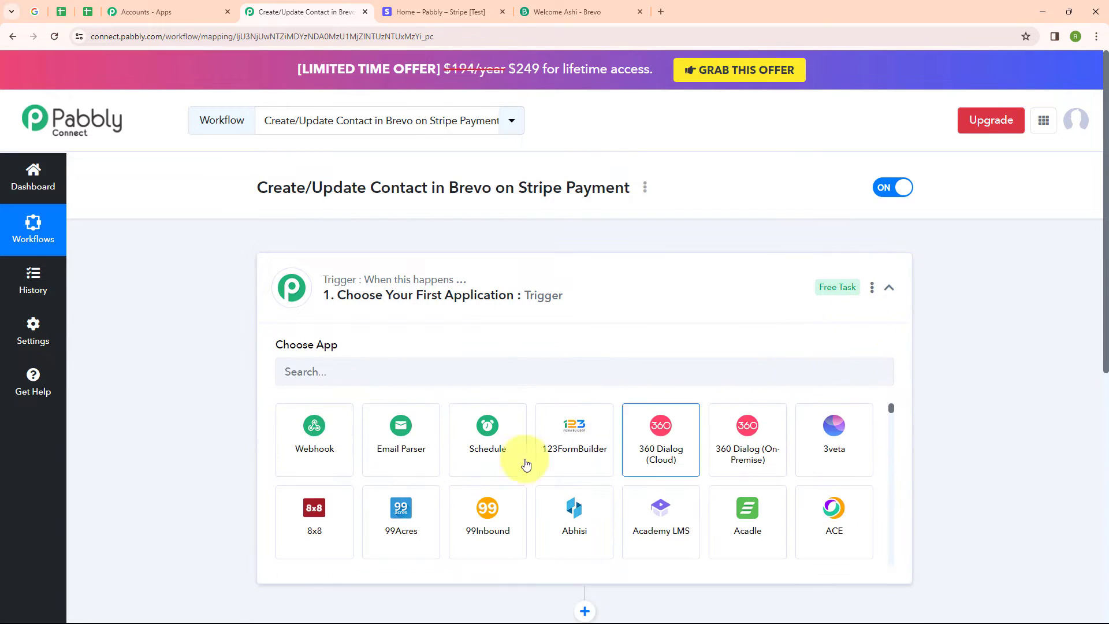
# Step: Set the trigger app to Stripe with the Checkout Completed trigger event
pyautogui.click(342, 373)
pyautogui.write('Str')
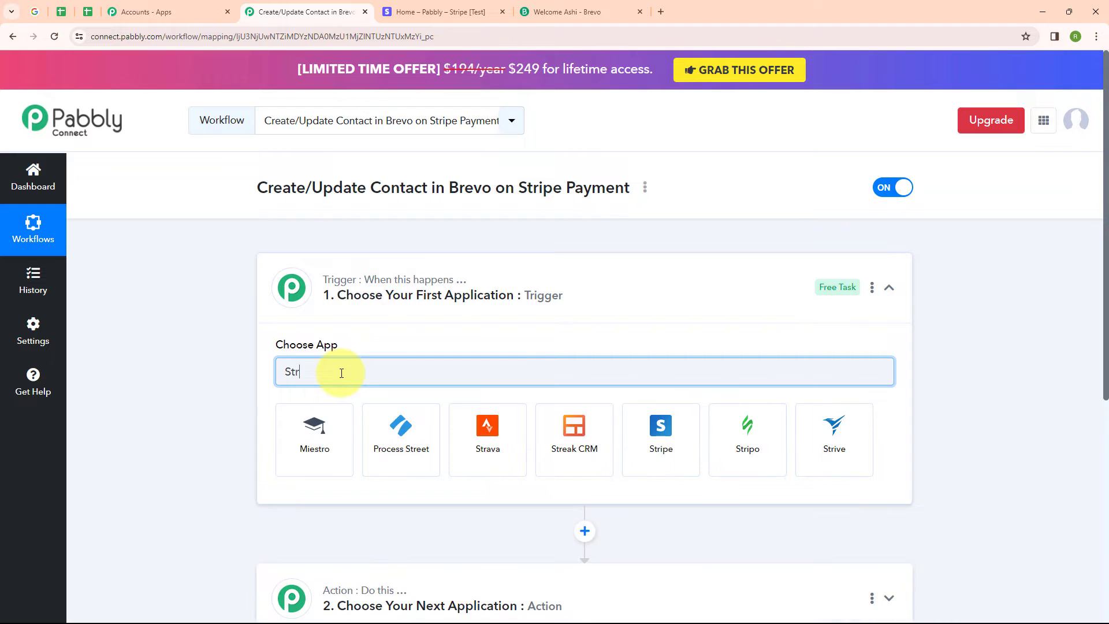
pyautogui.click(639, 435)
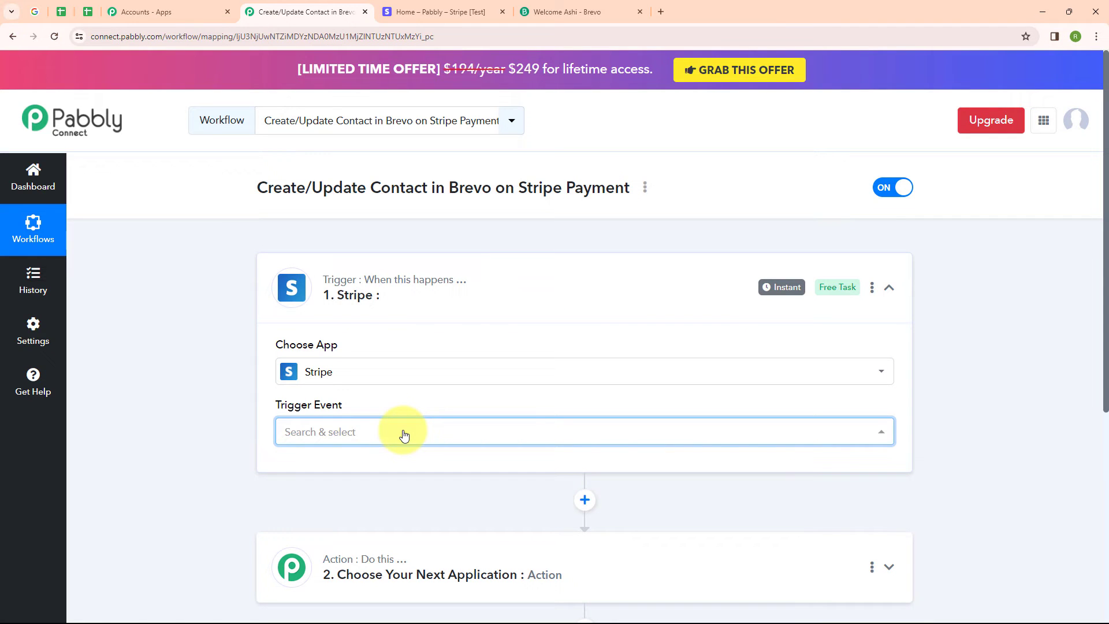
pyautogui.click(404, 436)
pyautogui.scroll(-8, 434, 306)
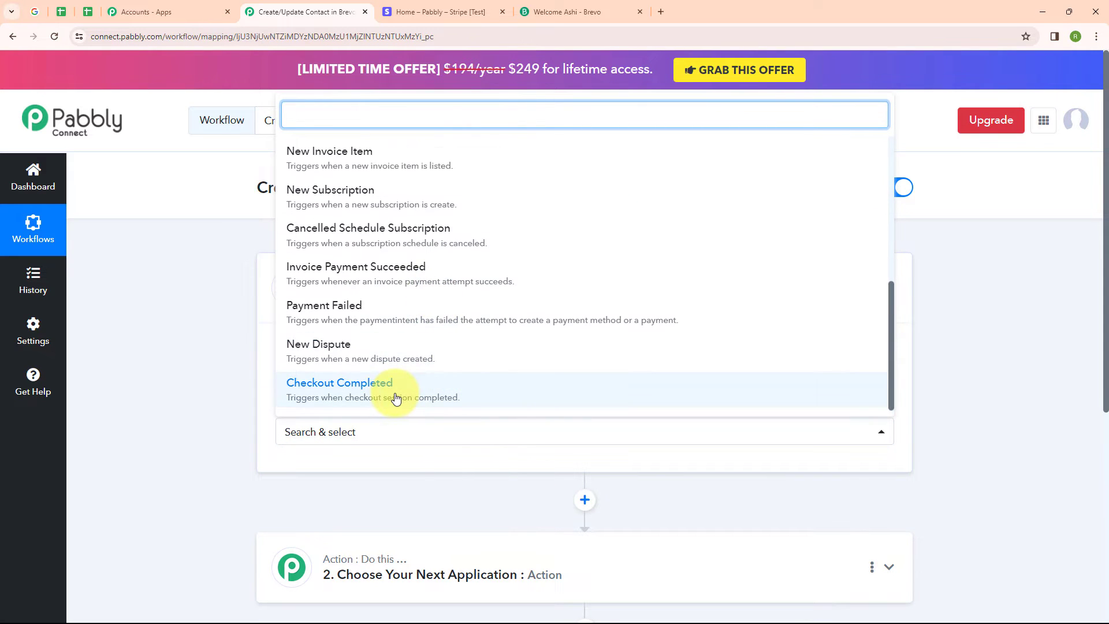
pyautogui.click(396, 397)
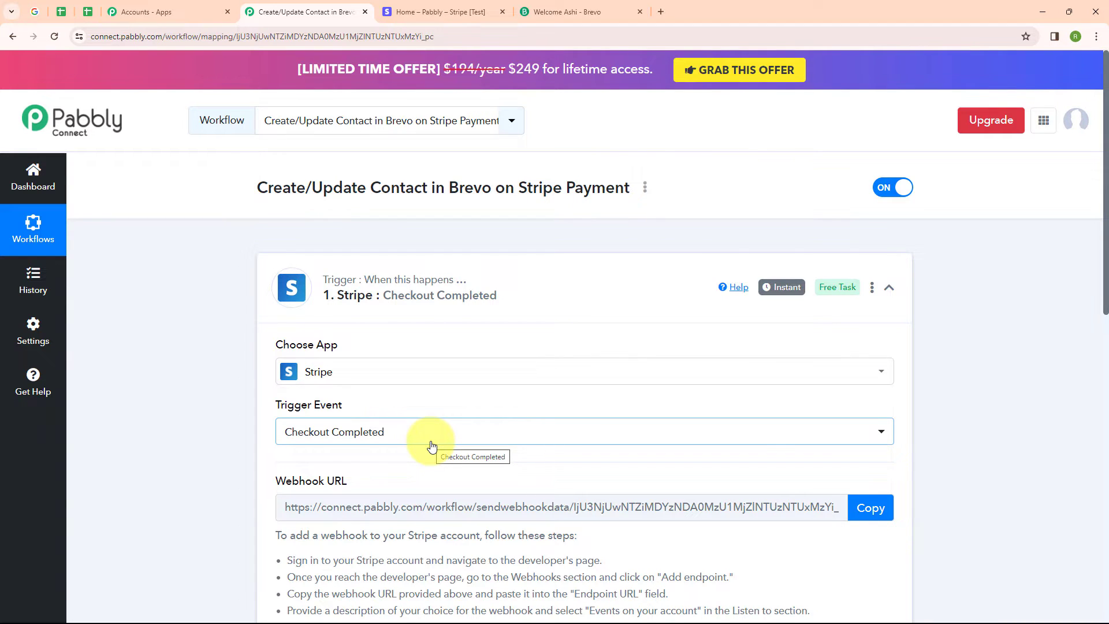
# Step: Open the Stripe test dashboard's developer webhooks and start adding a new endpoint
pyautogui.scroll(-2, 431, 446)
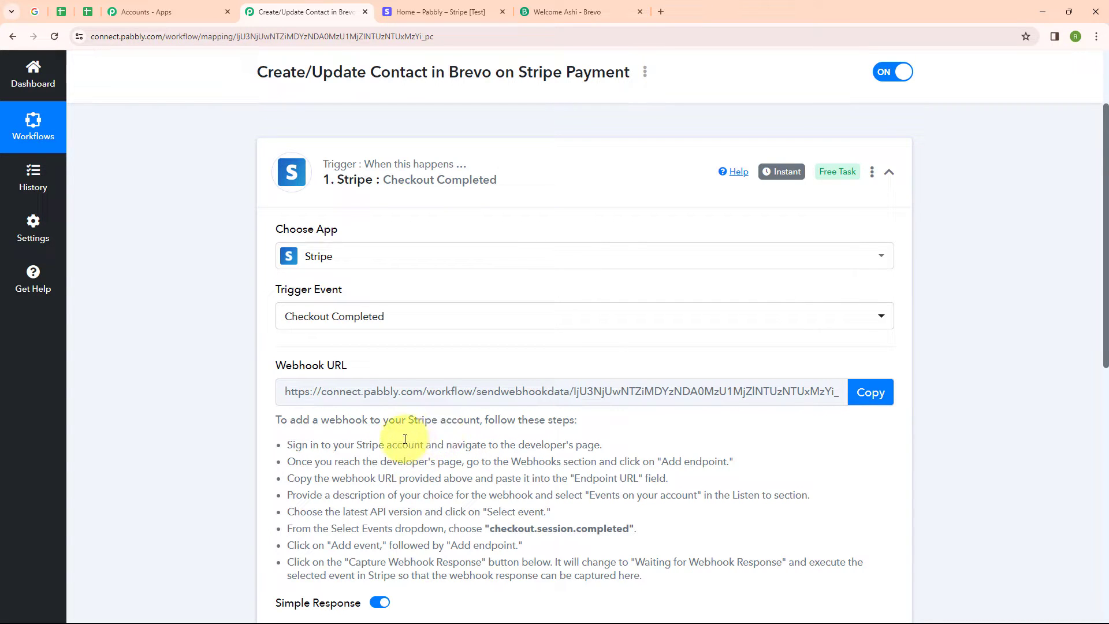
pyautogui.click(418, 5)
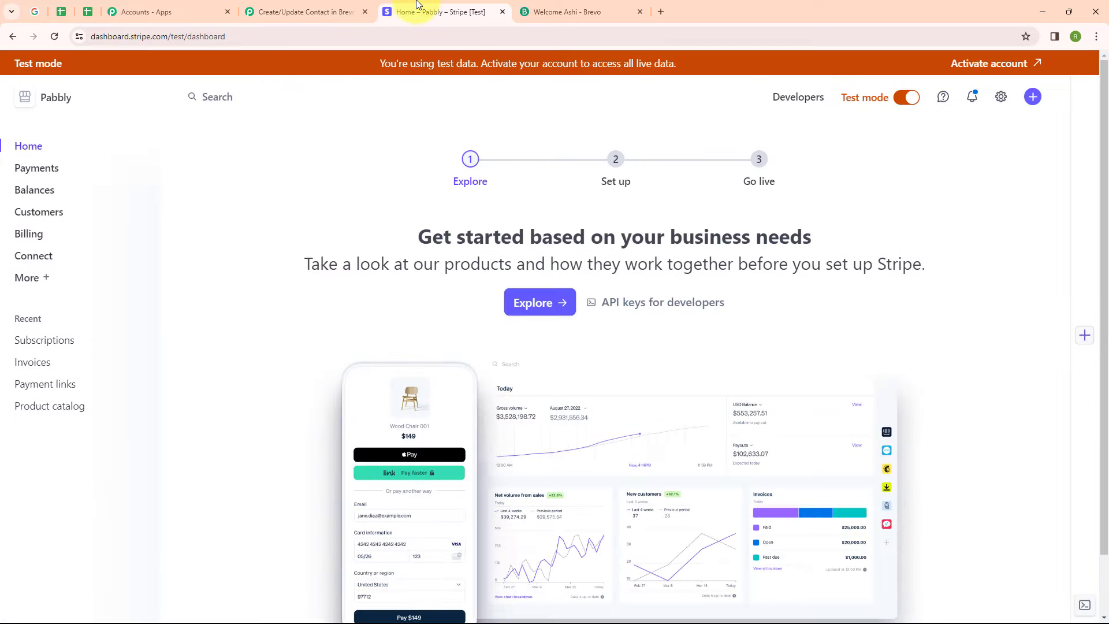
pyautogui.click(783, 102)
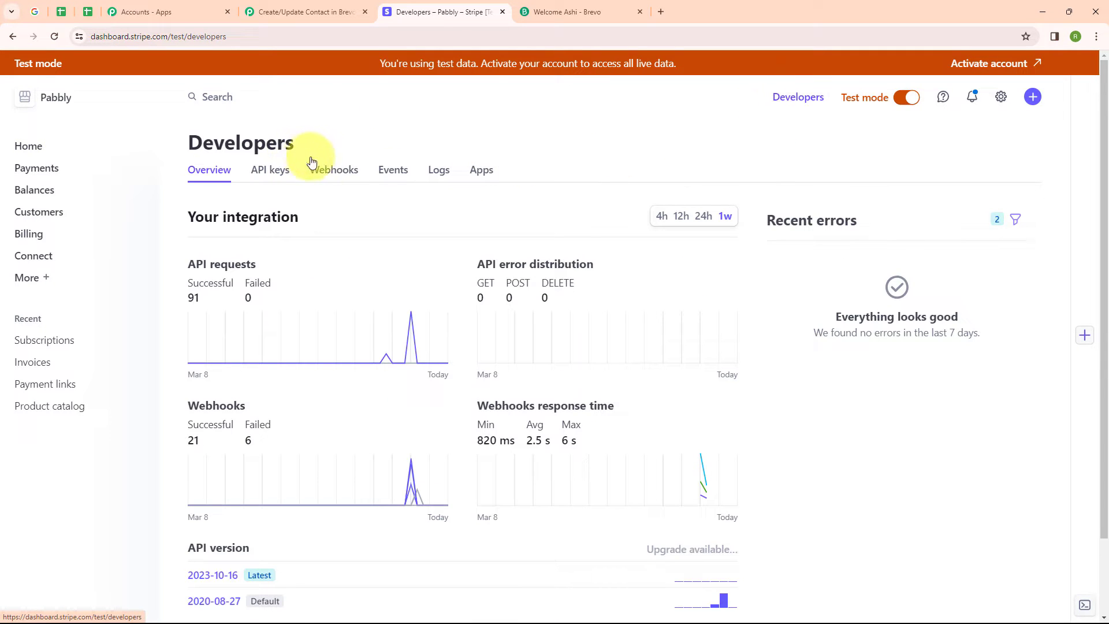
pyautogui.click(339, 176)
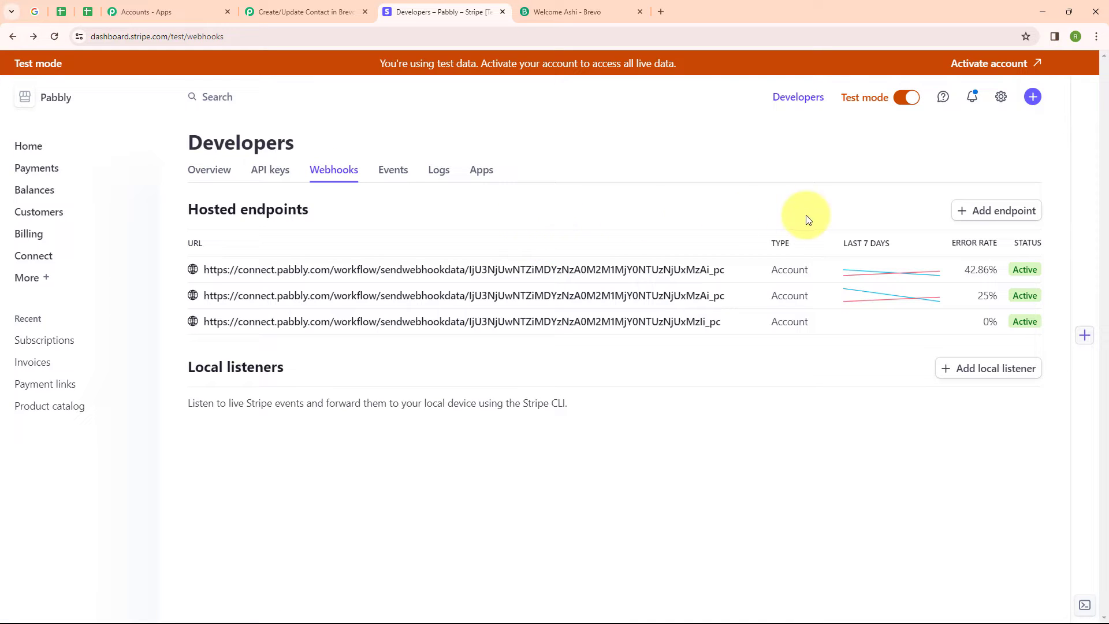
pyautogui.click(967, 218)
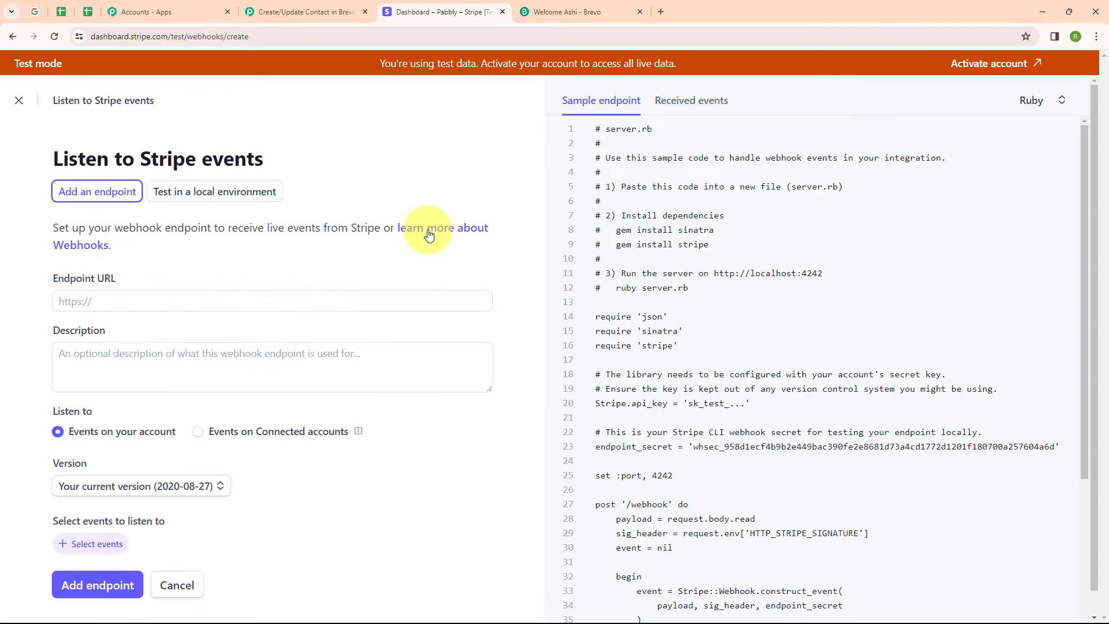
# Step: Copy the Pabbly webhook URL and paste it as the Stripe endpoint URL
pyautogui.click(296, 14)
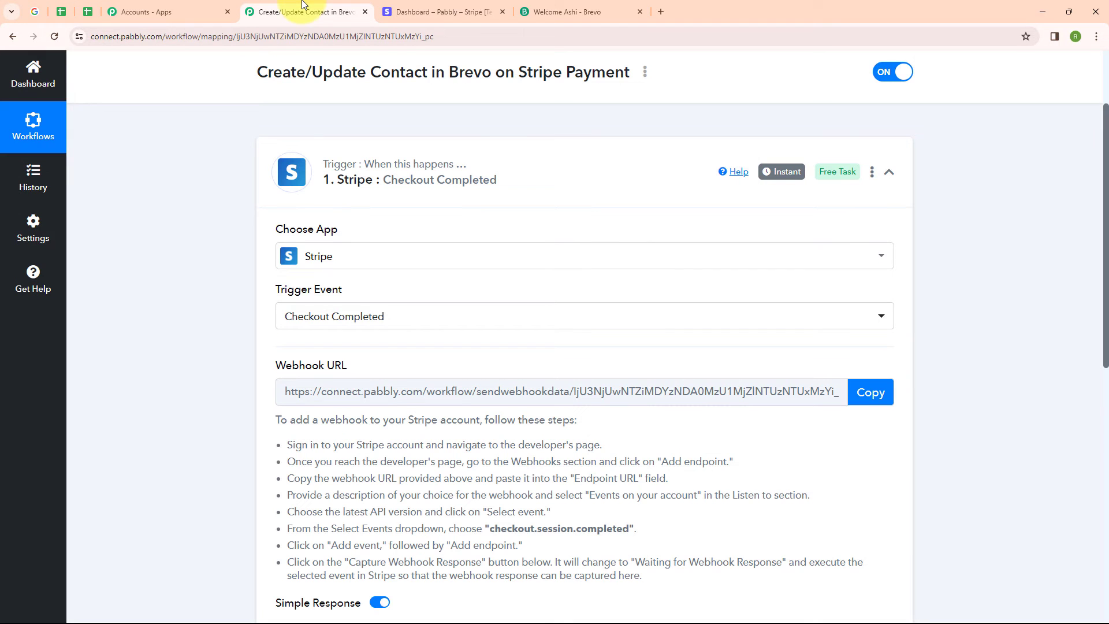
pyautogui.click(870, 392)
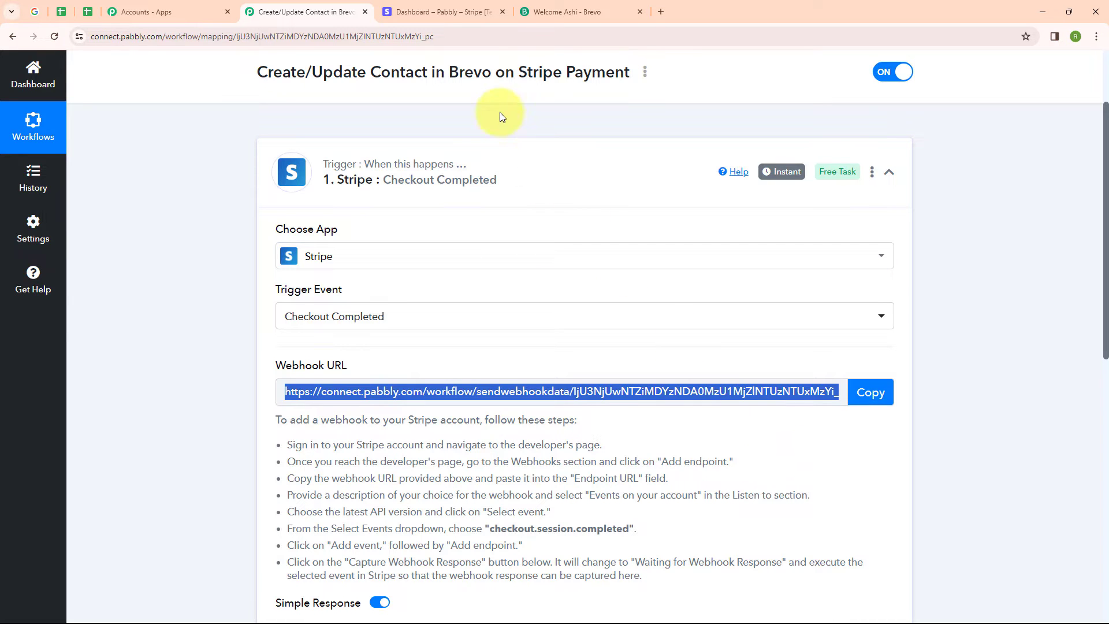
pyautogui.click(439, 12)
pyautogui.click(218, 311)
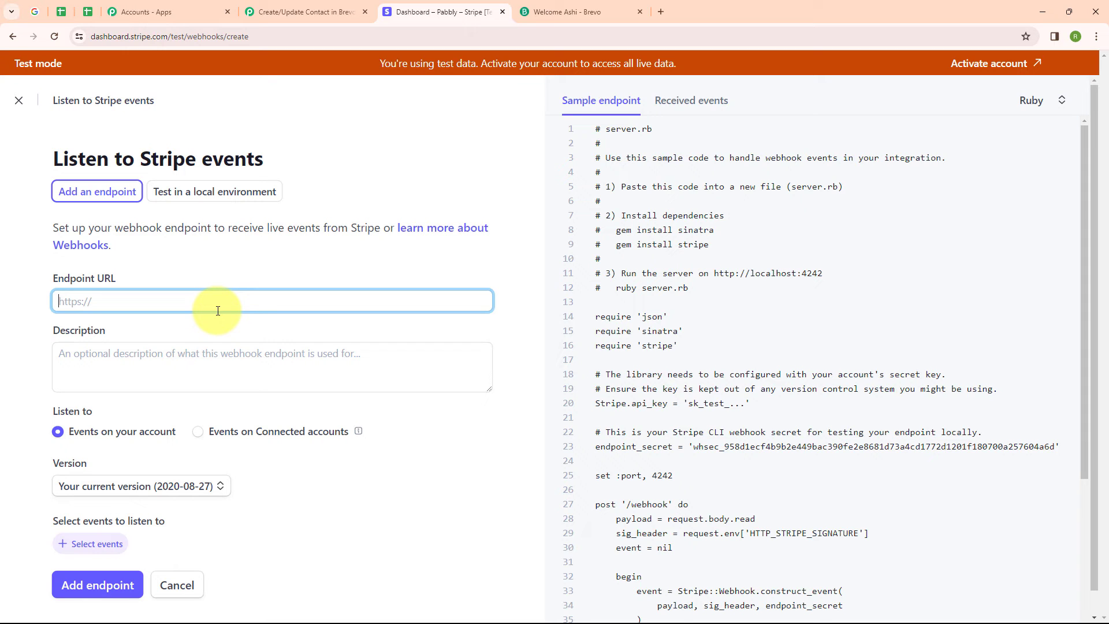
pyautogui.hotkey('ctrl', 'v')
# Step: Listen to events on your account and set the version to Latest API version (2023-10-16)
pyautogui.click(271, 326)
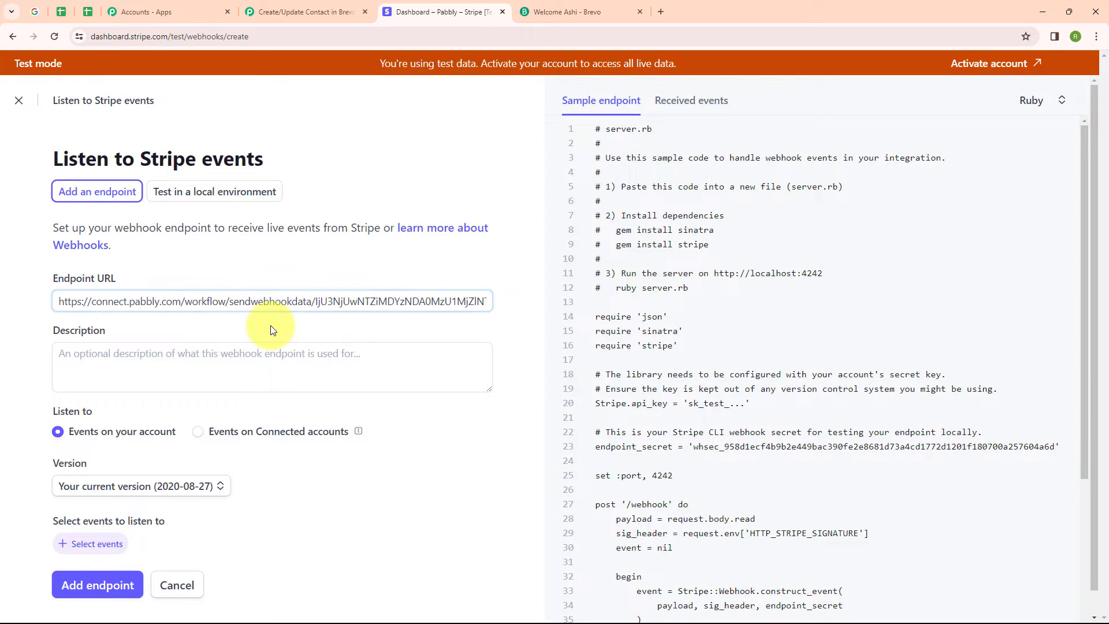
pyautogui.scroll(-1, 271, 327)
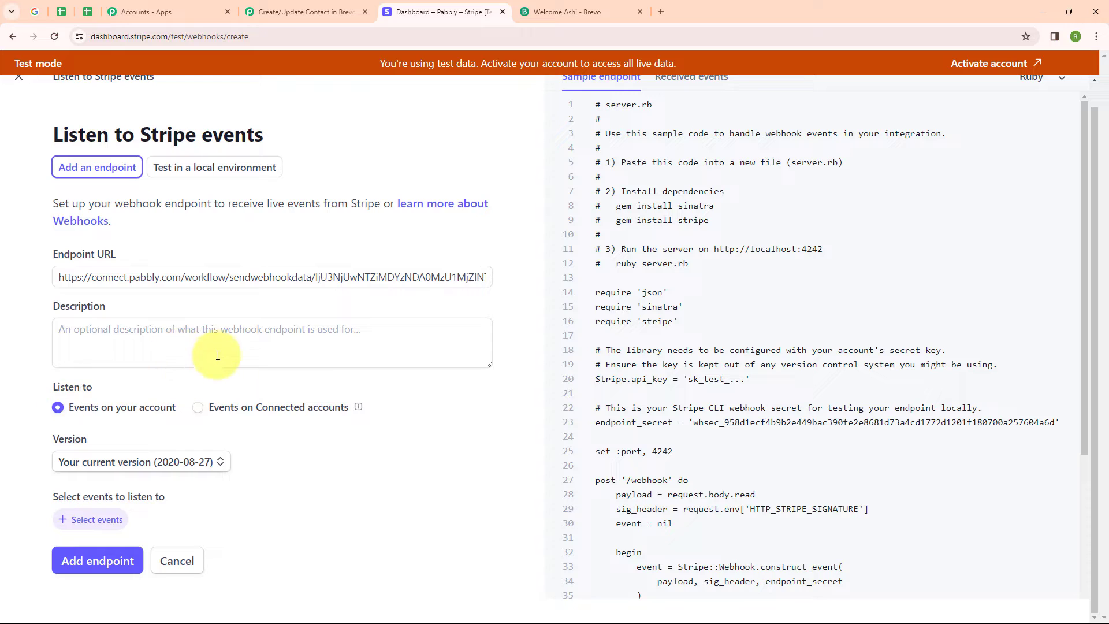
pyautogui.click(58, 410)
pyautogui.click(171, 462)
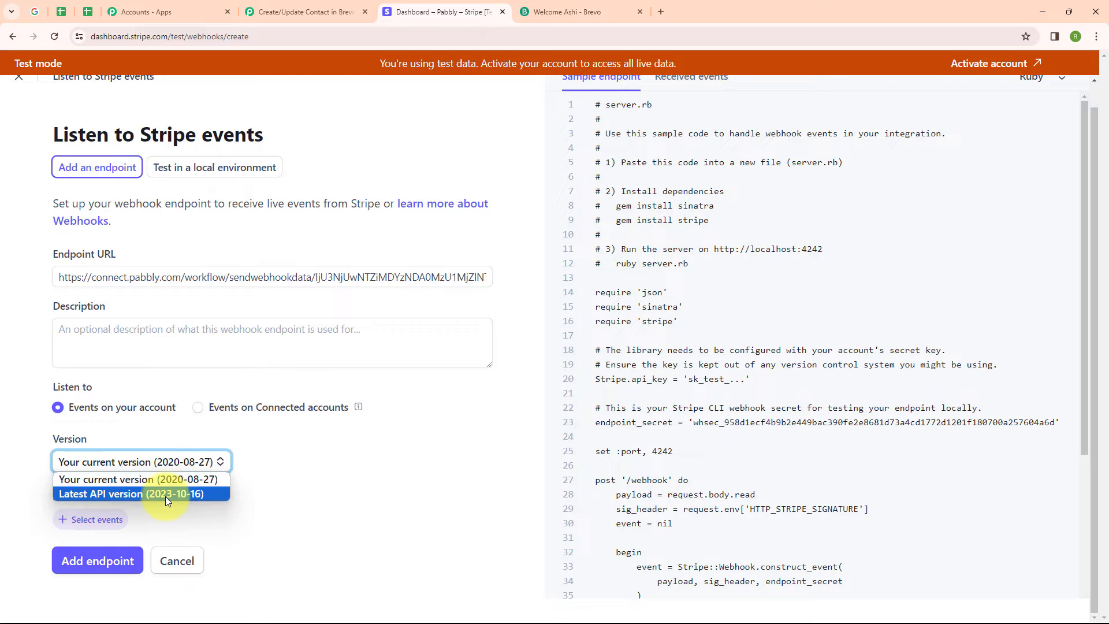
pyautogui.click(165, 495)
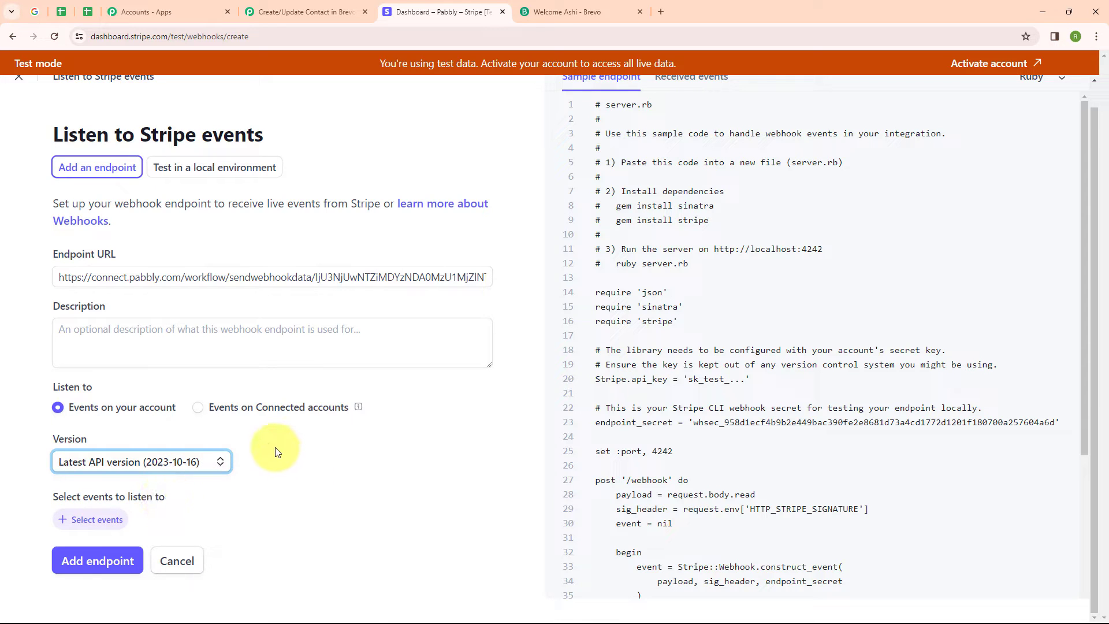
# Step: Select the checkout.session.completed event to listen to and add the endpoint
pyautogui.click(89, 520)
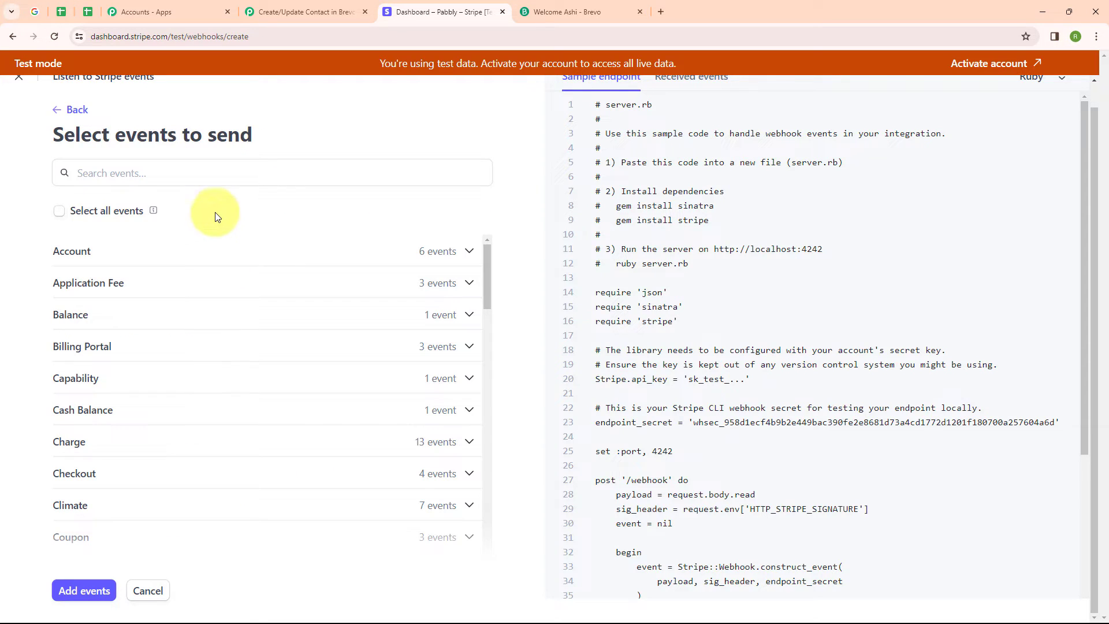
pyautogui.click(229, 171)
pyautogui.write('Che')
pyautogui.click(209, 298)
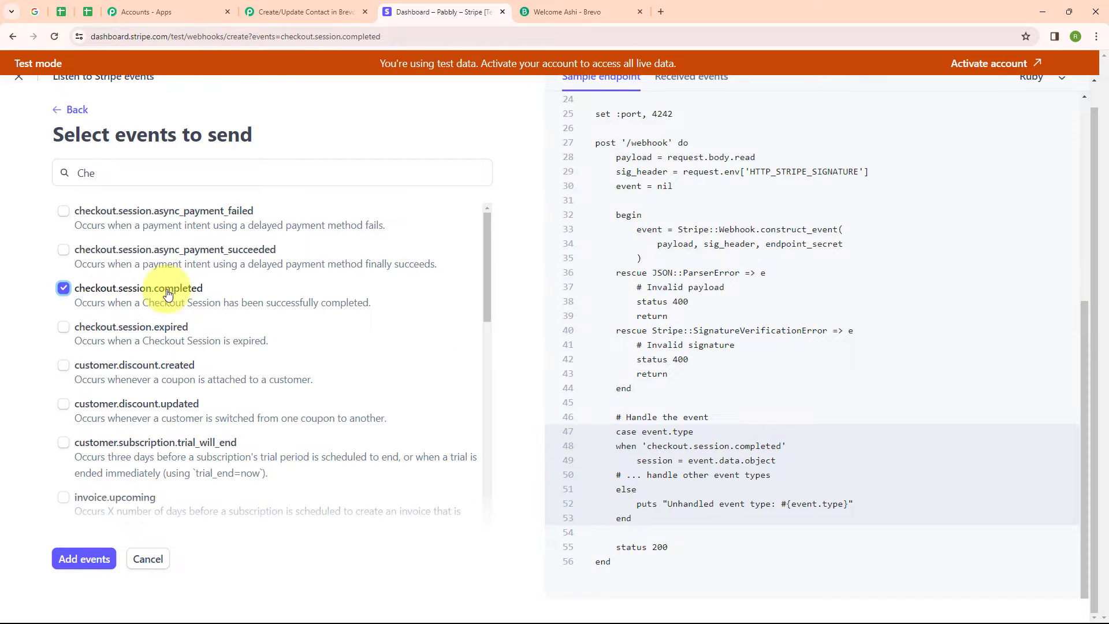
pyautogui.click(85, 559)
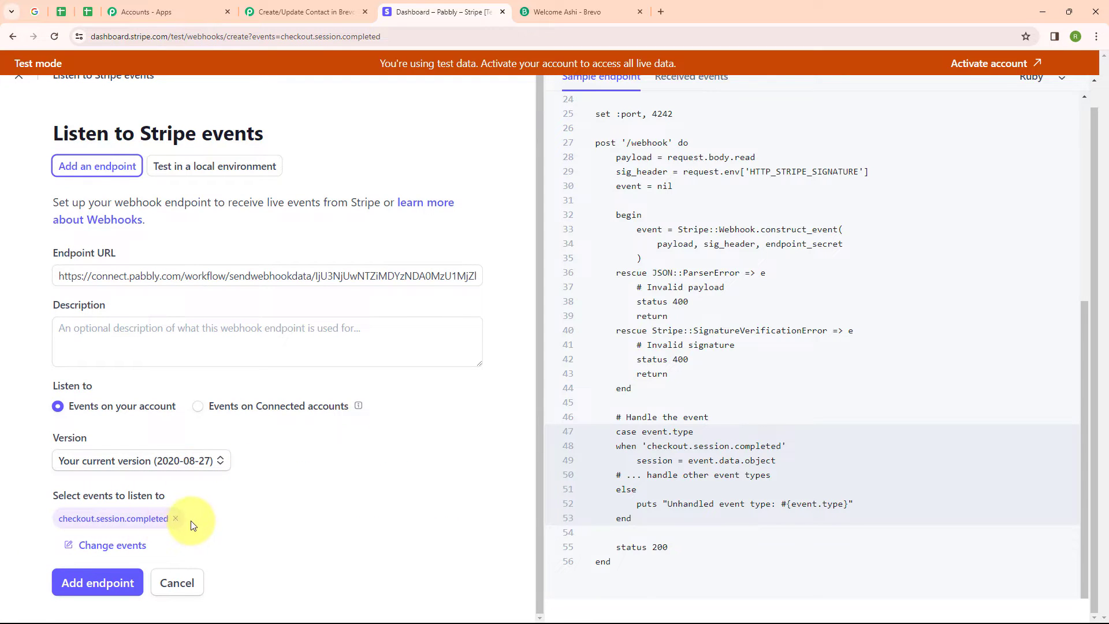
pyautogui.click(98, 584)
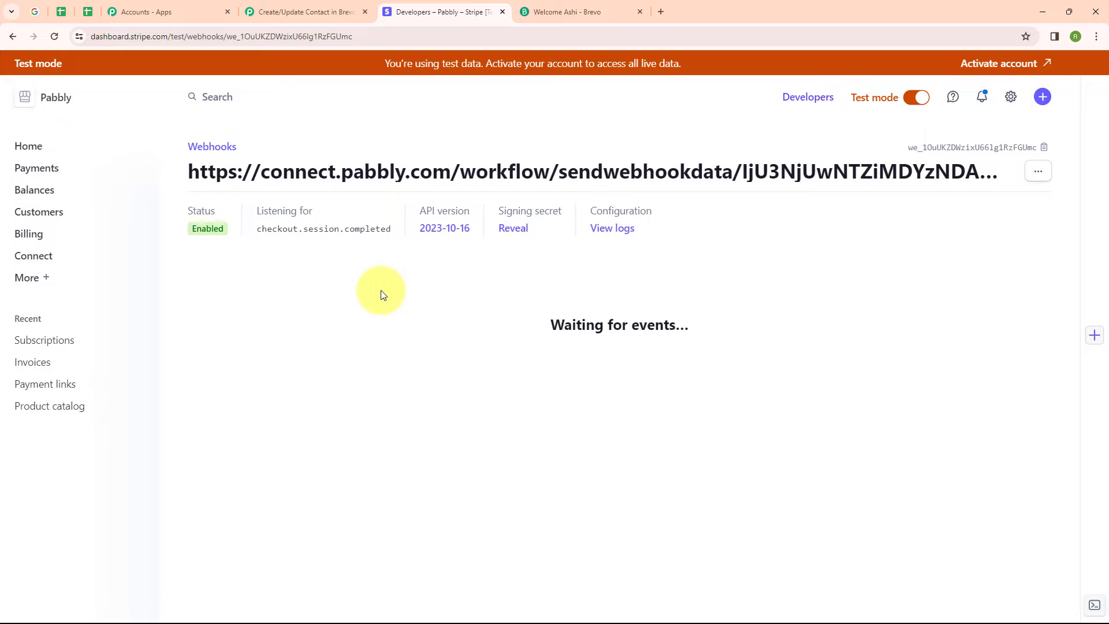
# Step: Complete a test payment for Spoken English on the Stripe checkout page
pyautogui.click(299, 11)
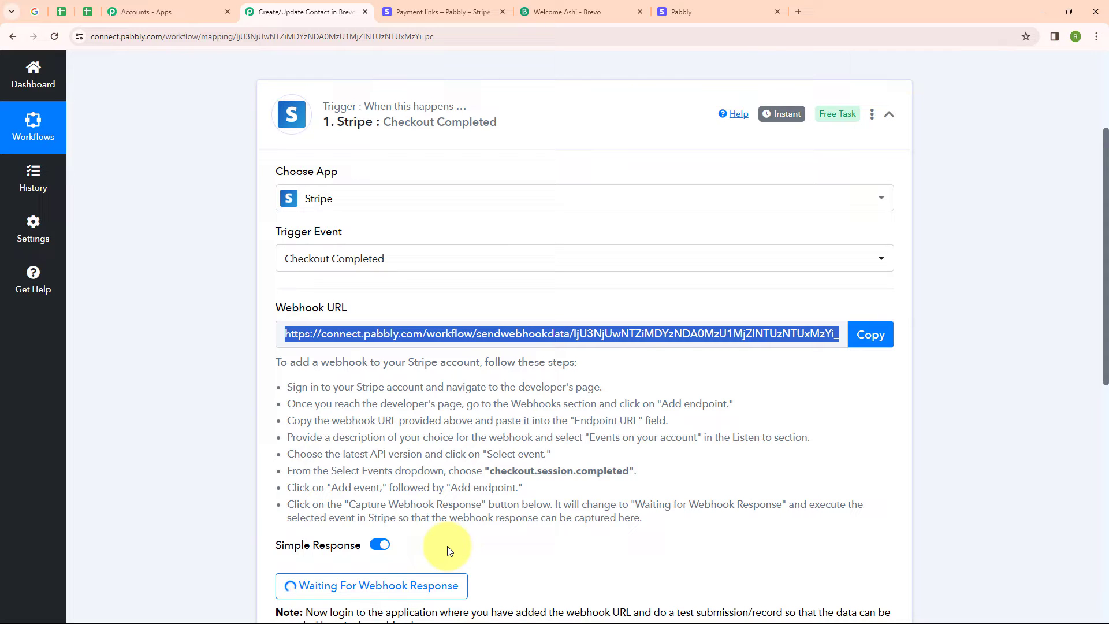
pyautogui.click(693, 12)
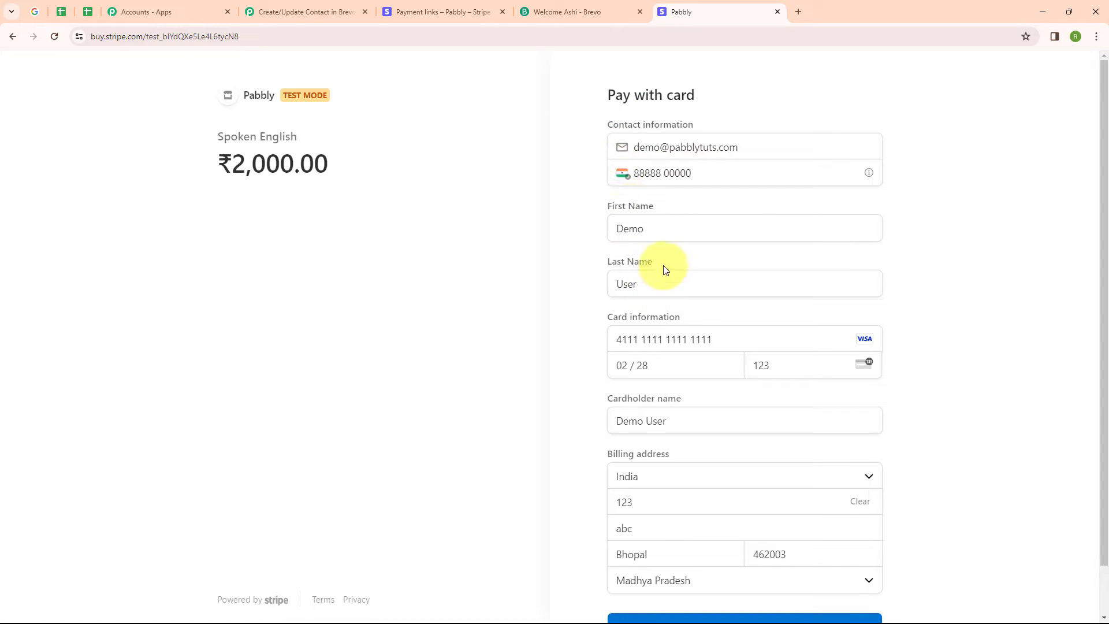
pyautogui.scroll(-1, 663, 267)
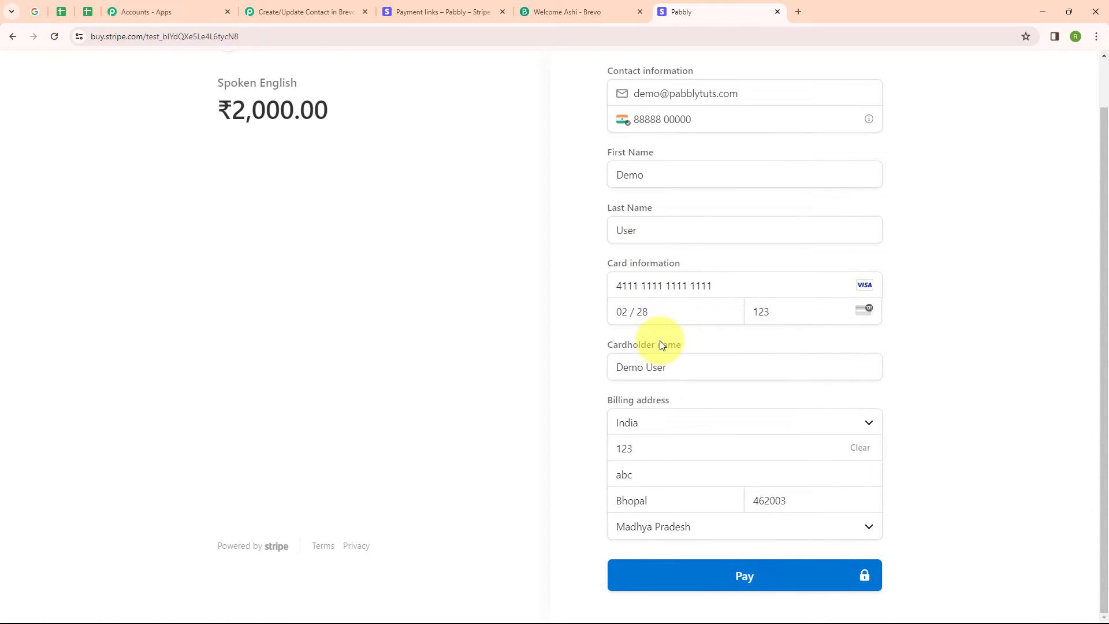
pyautogui.click(743, 574)
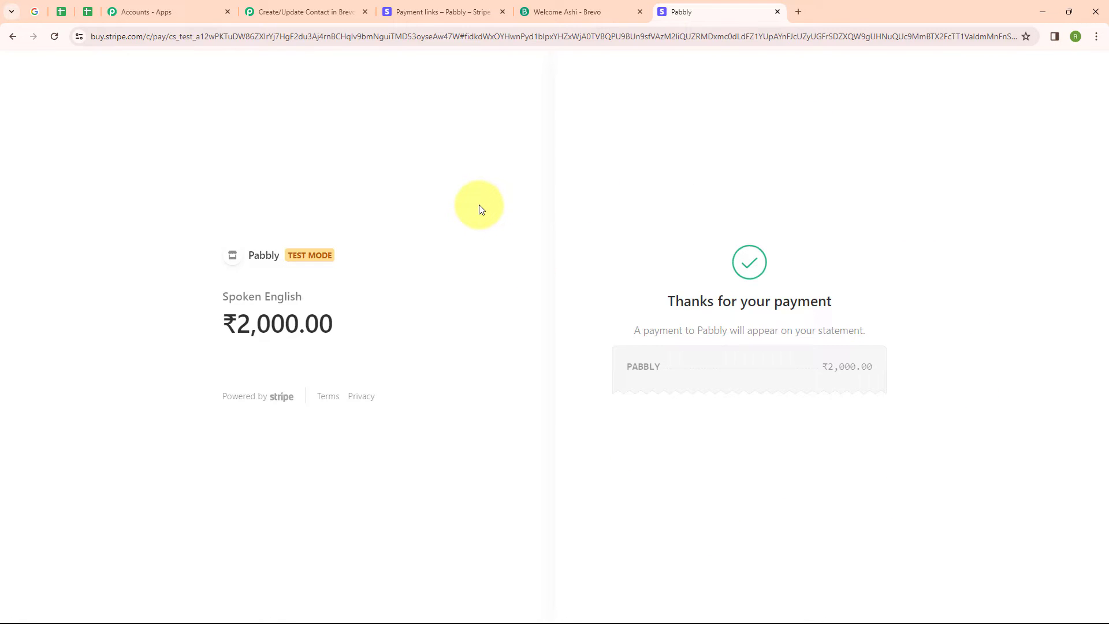
# Step: Return to the workflow and review the captured webhook response
pyautogui.click(303, 11)
pyautogui.scroll(-7, 627, 206)
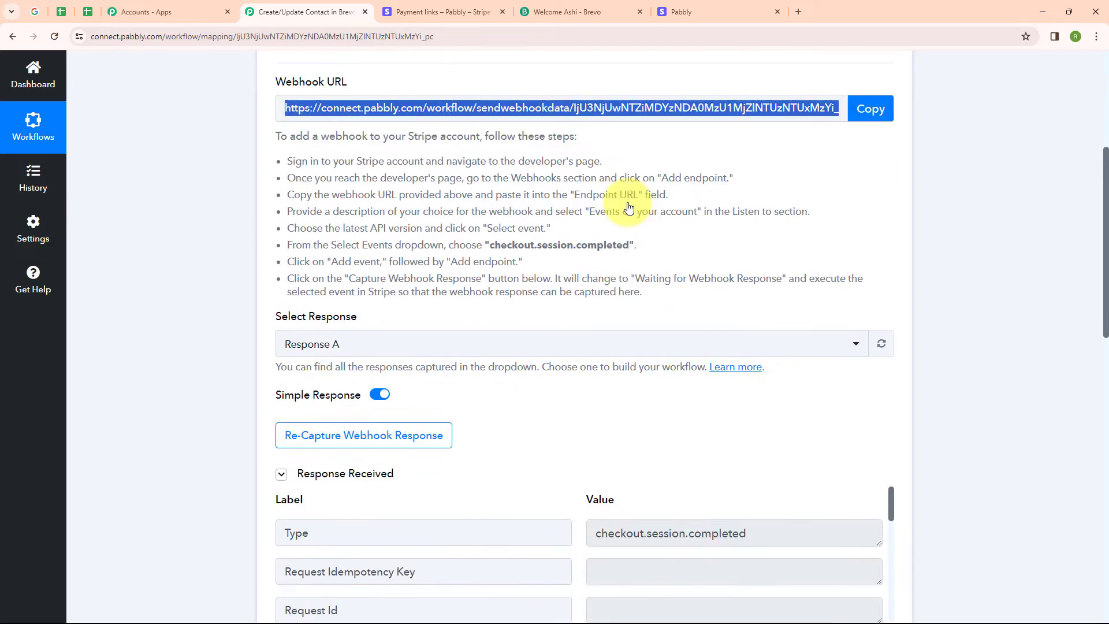
# Step: Set up the workflow's action step with the Brevo app and the Create or Update Contact event
pyautogui.scroll(-2, 630, 210)
pyautogui.scroll(-1, 630, 209)
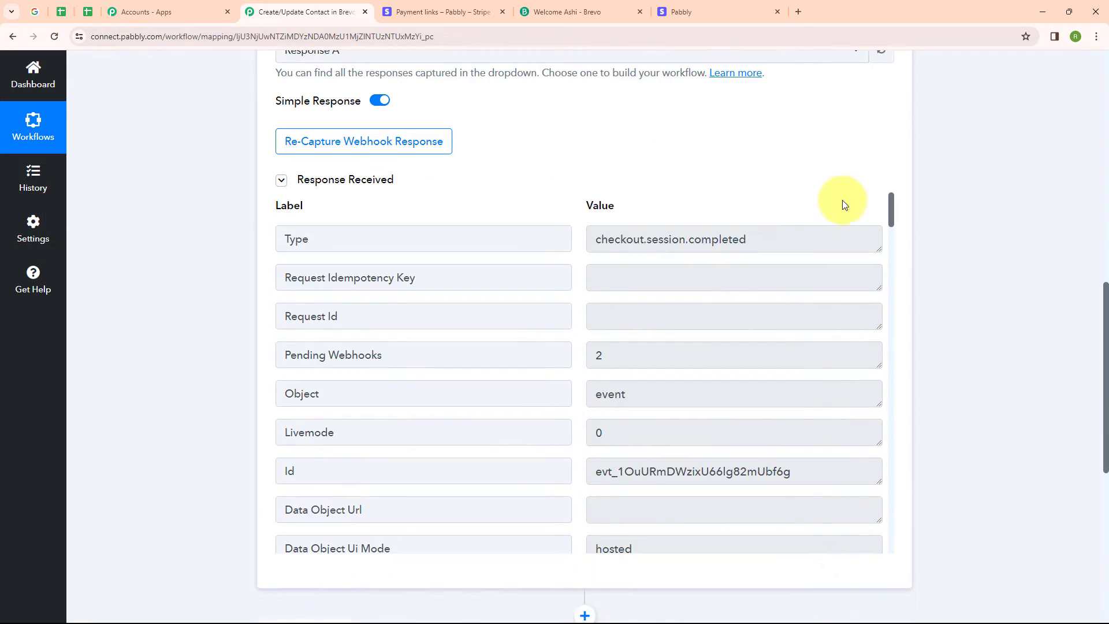
pyautogui.moveTo(892, 230); pyautogui.dragTo(904, 176)
pyautogui.scroll(12, 649, 222)
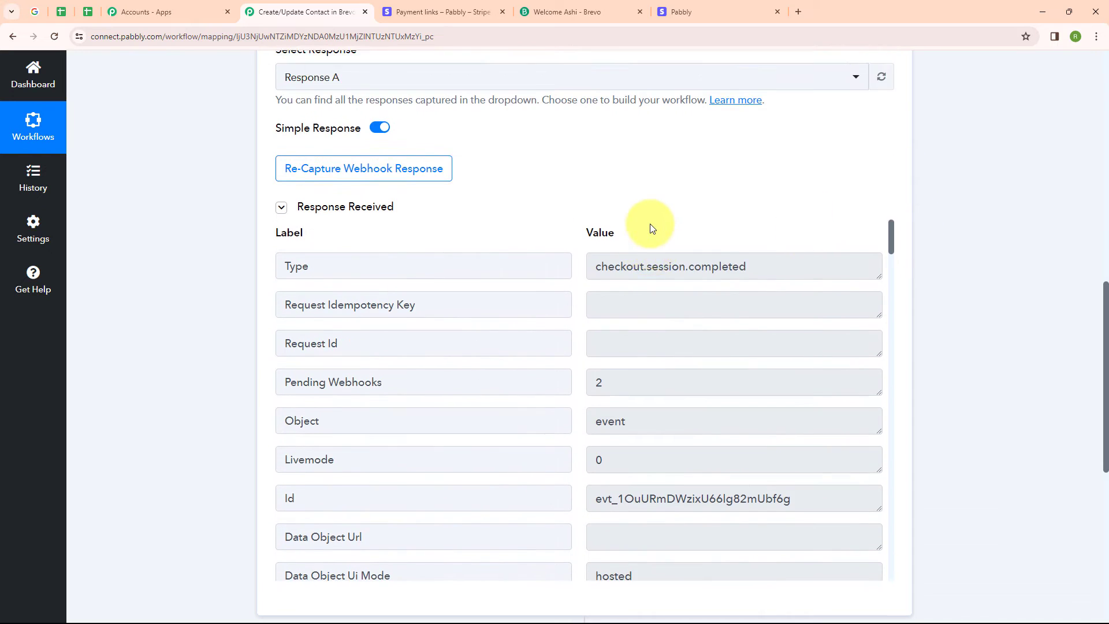
pyautogui.click(889, 292)
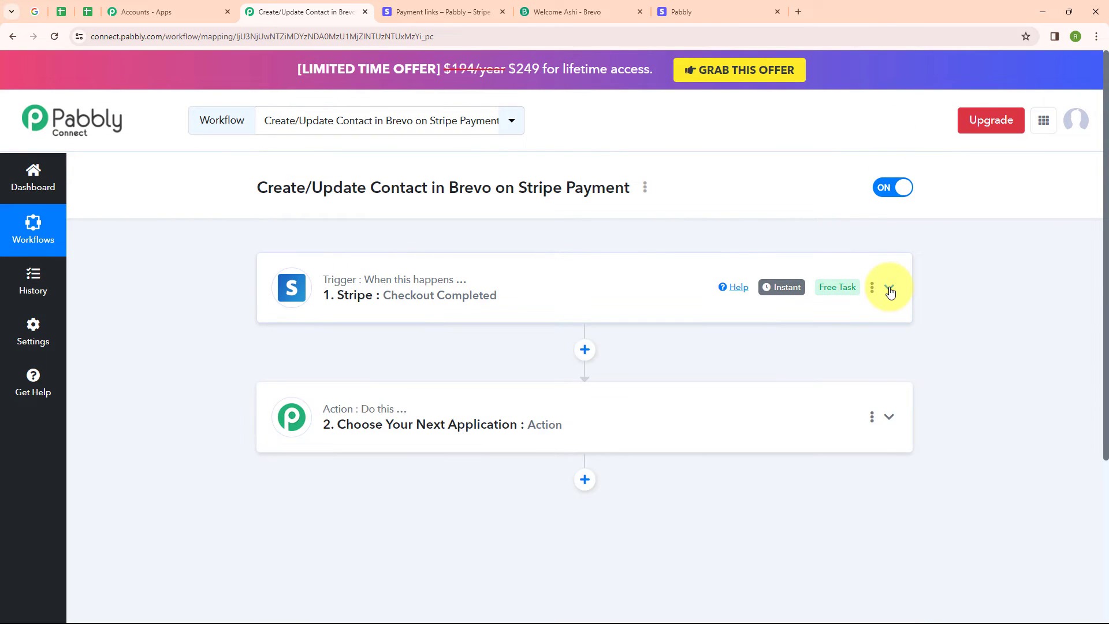
pyautogui.click(730, 418)
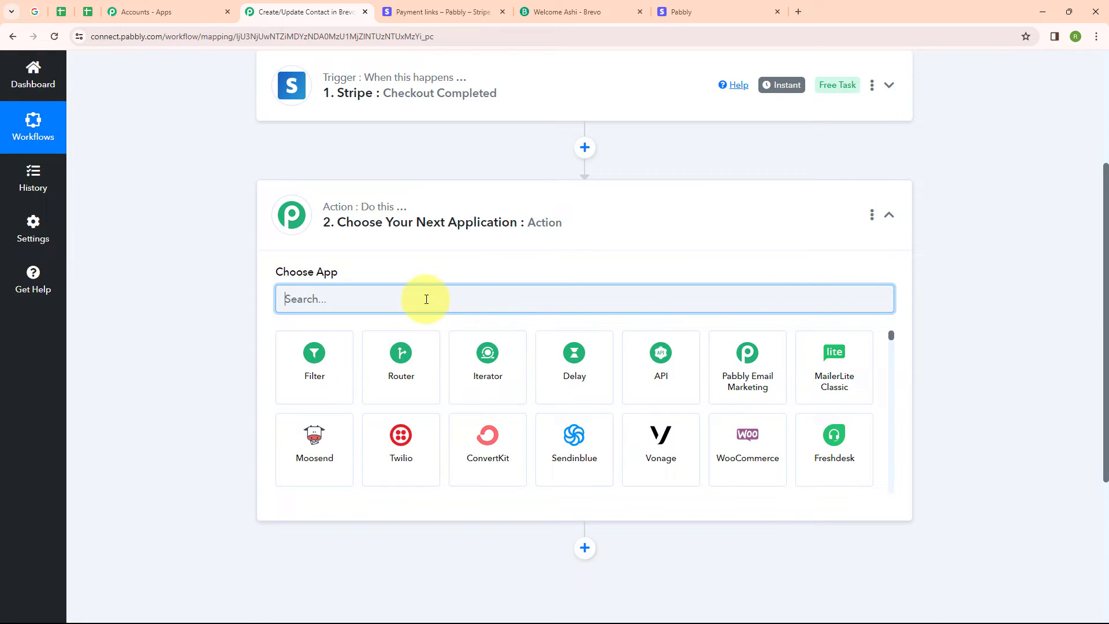
pyautogui.write('Bre')
pyautogui.click(428, 347)
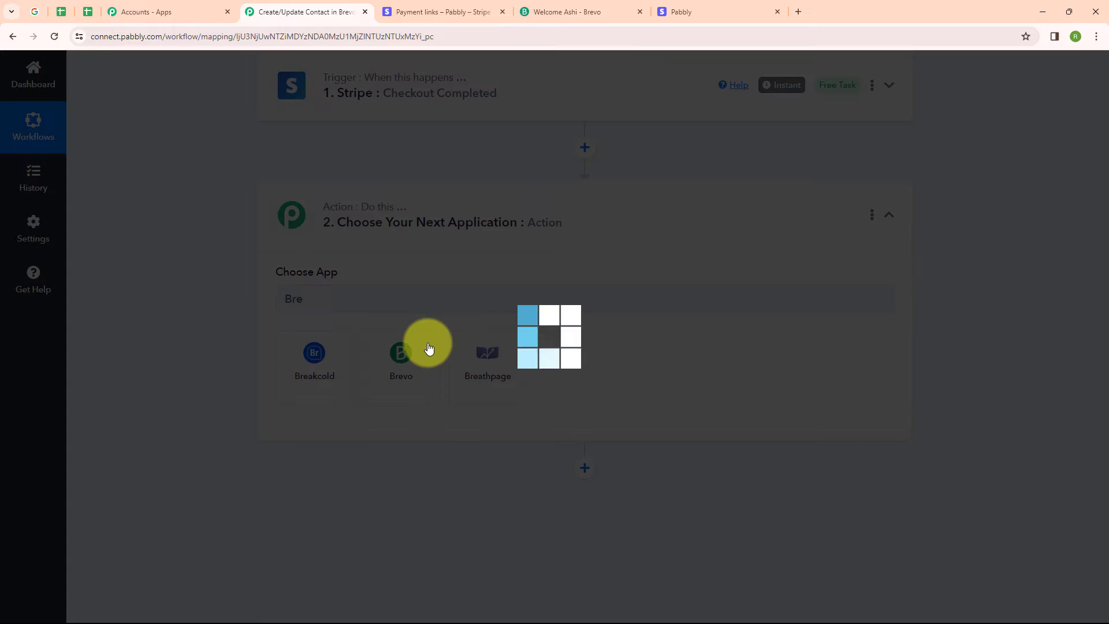
pyautogui.click(471, 364)
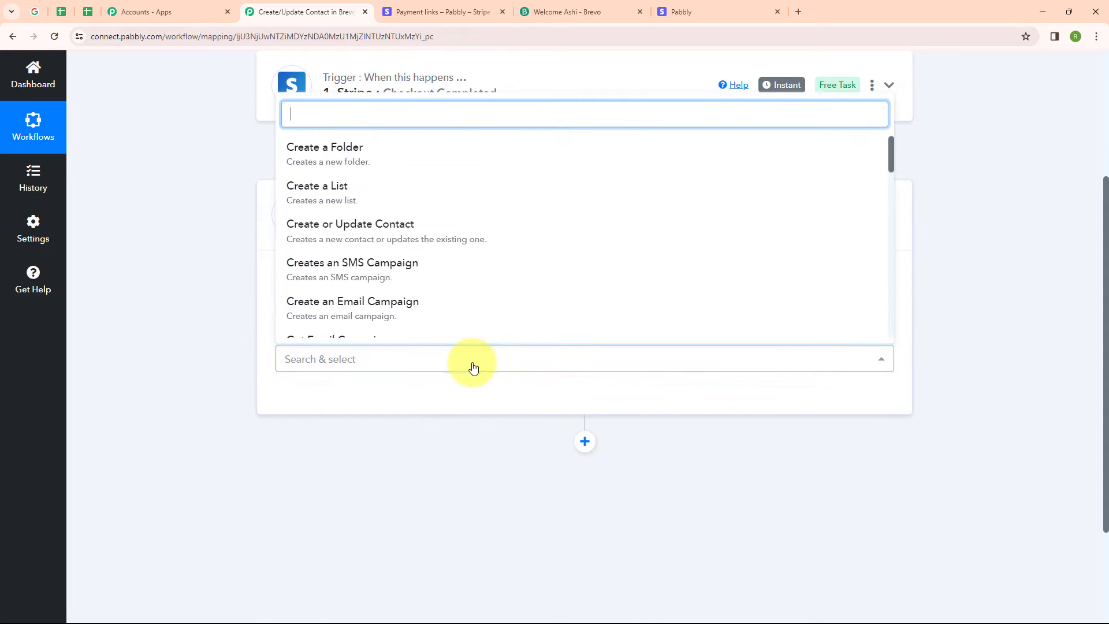
pyautogui.click(459, 231)
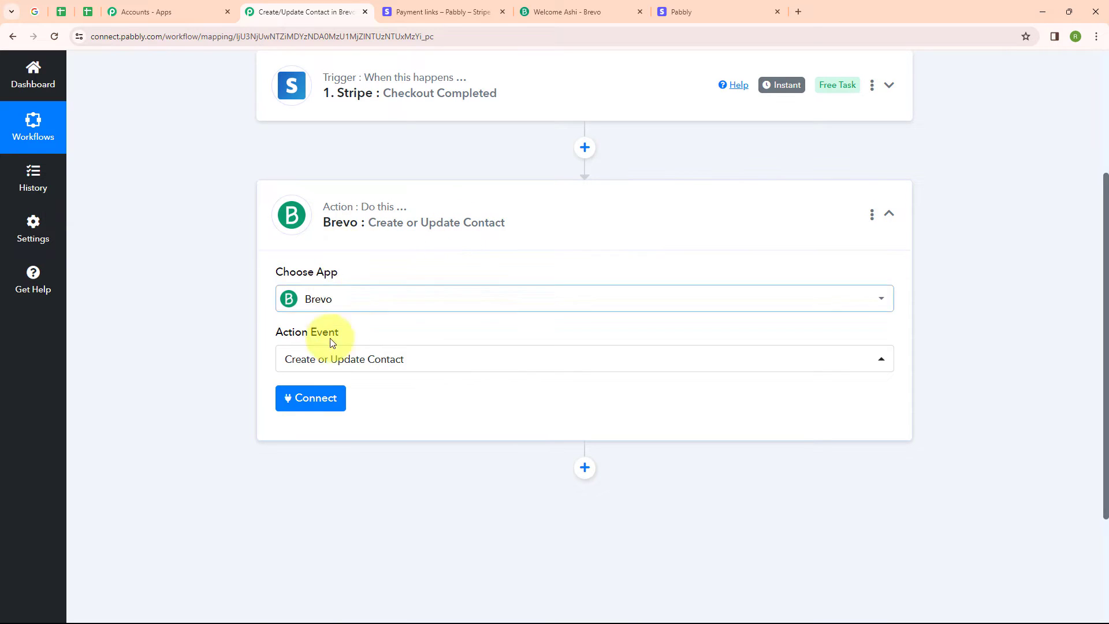
# Step: Start a new Brevo connection for the action and switch to the Brevo tab
pyautogui.click(303, 404)
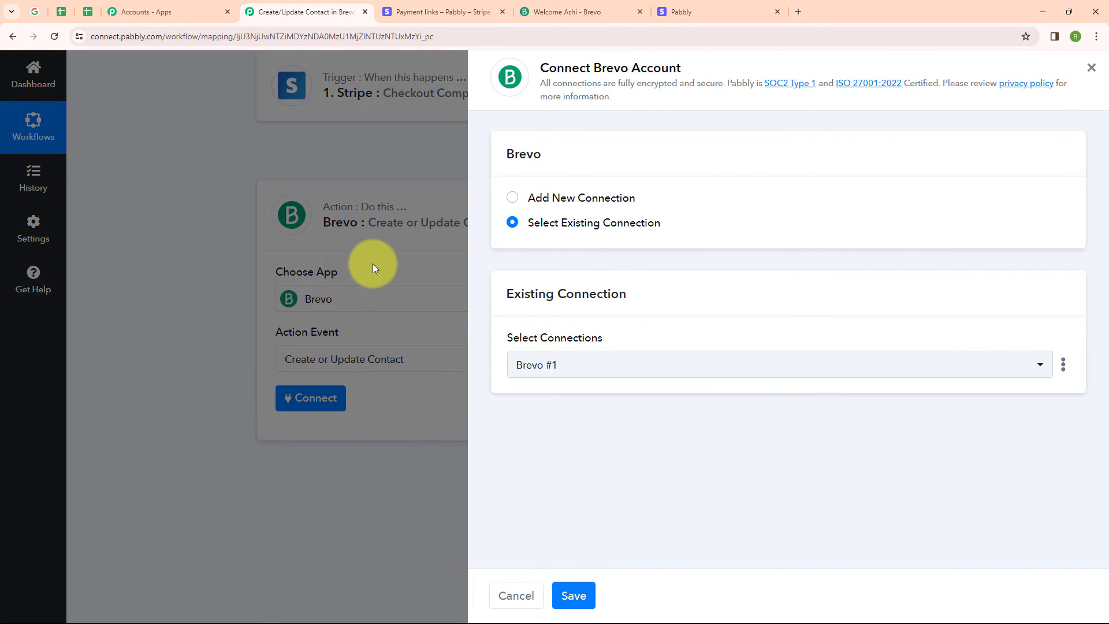
pyautogui.click(513, 202)
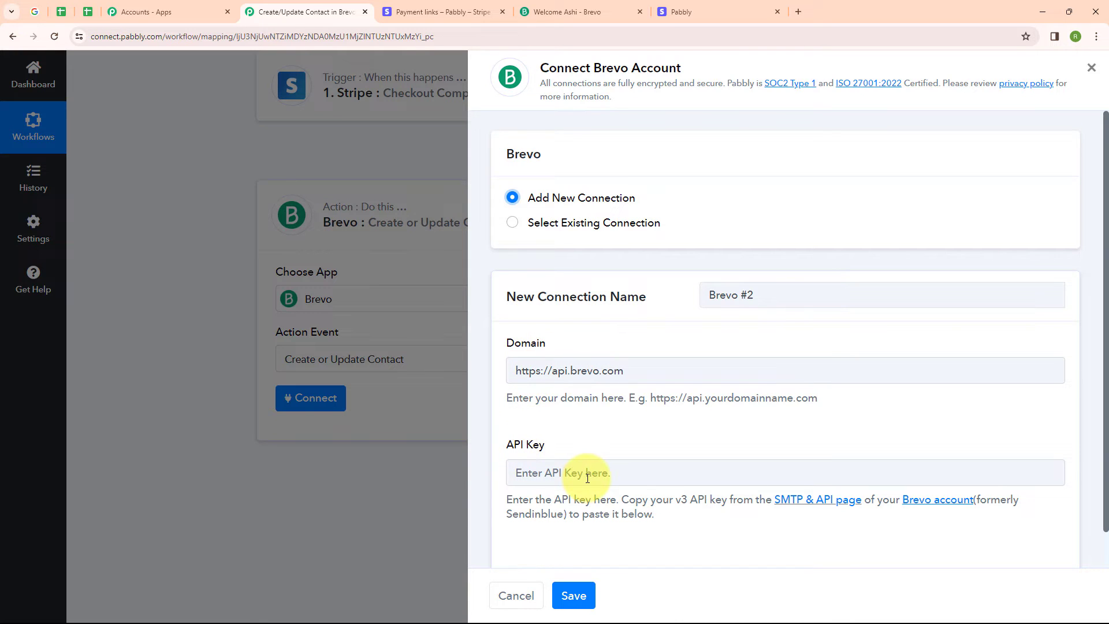
pyautogui.click(564, 12)
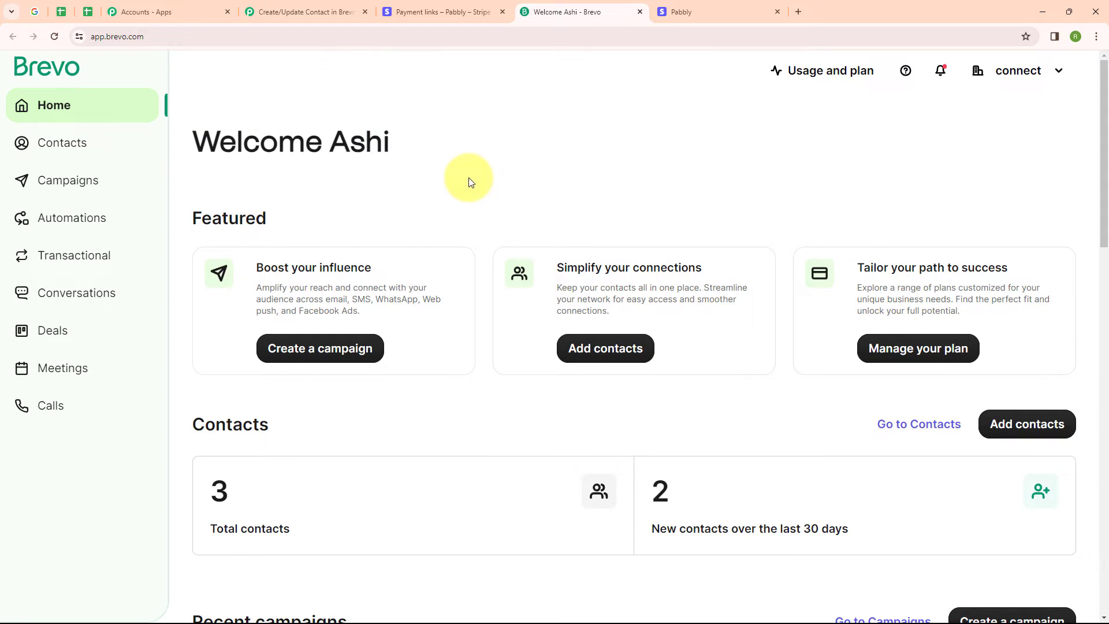
# Step: Generate a new Brevo API key named Connection from the SMTP & API settings
pyautogui.click(1012, 75)
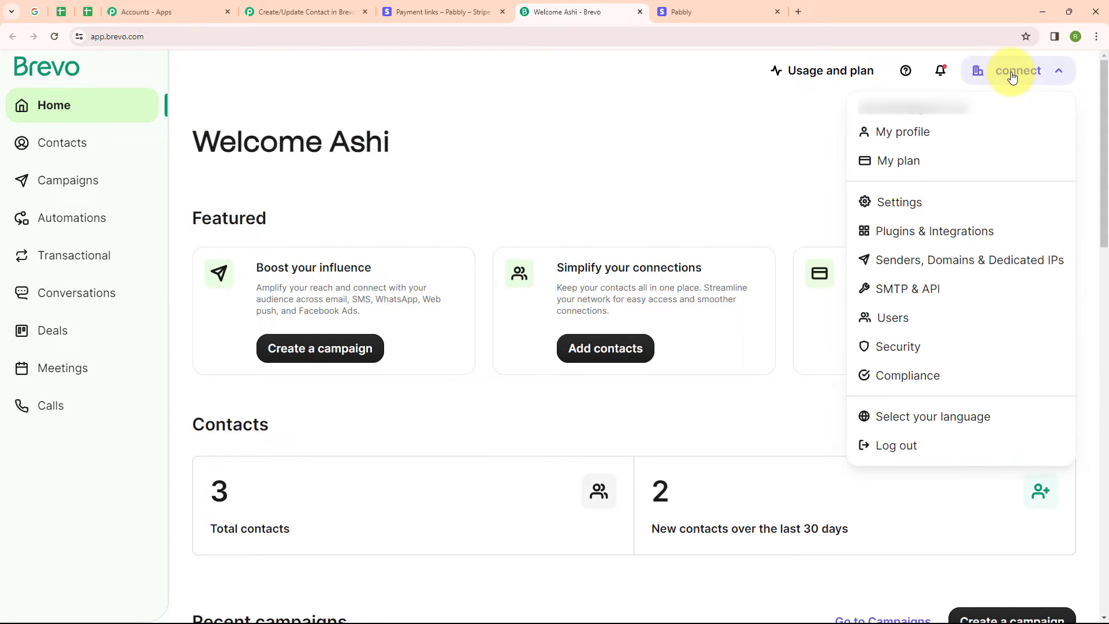
pyautogui.click(951, 290)
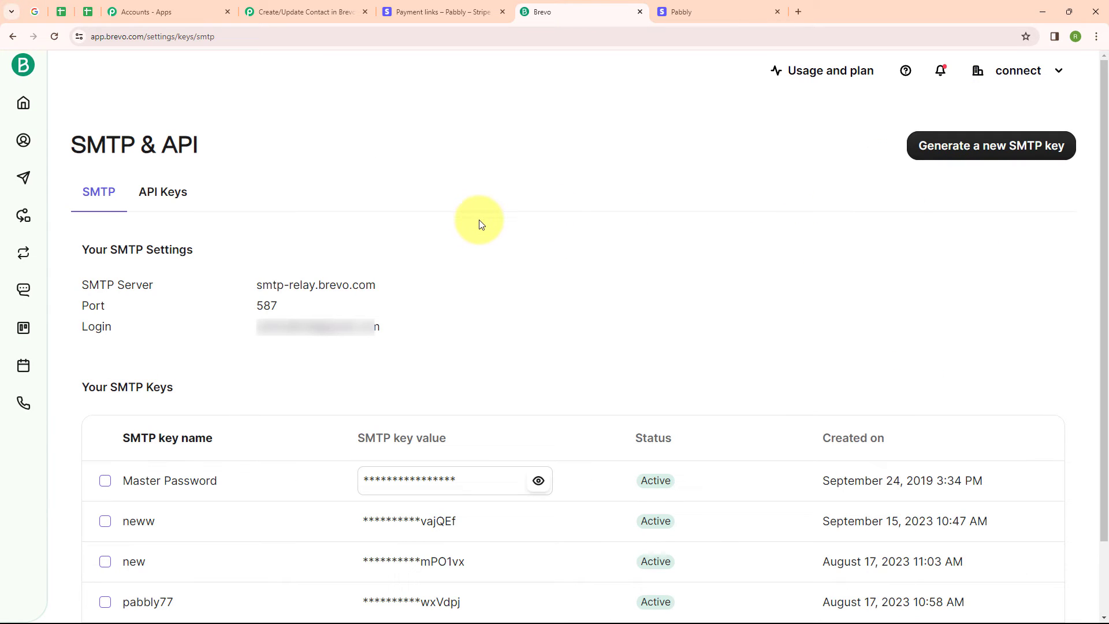
pyautogui.click(163, 192)
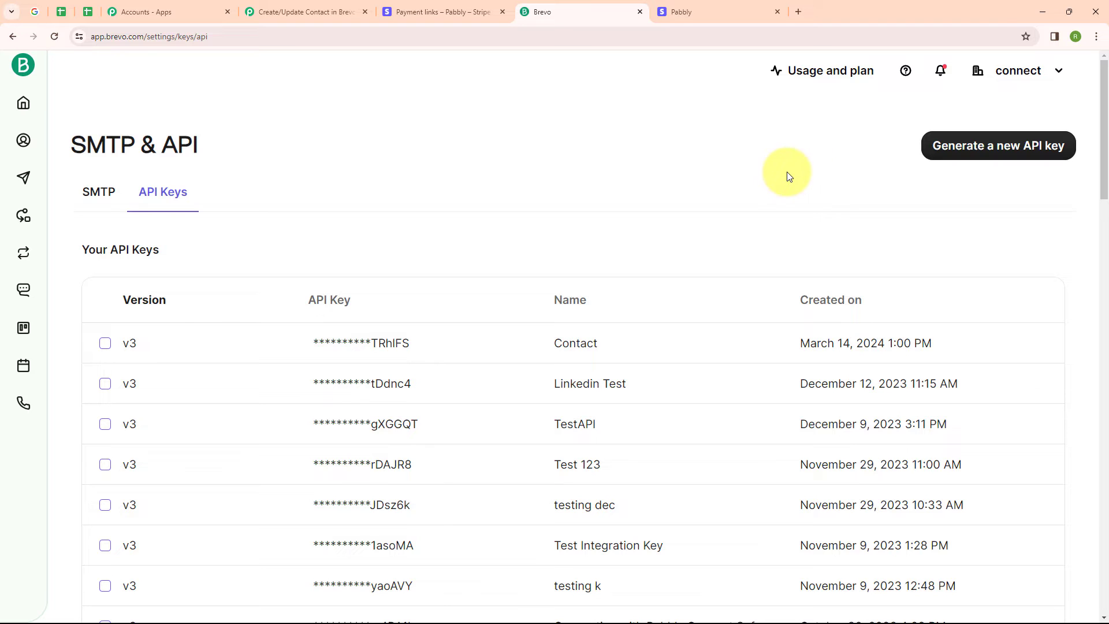
pyautogui.click(980, 146)
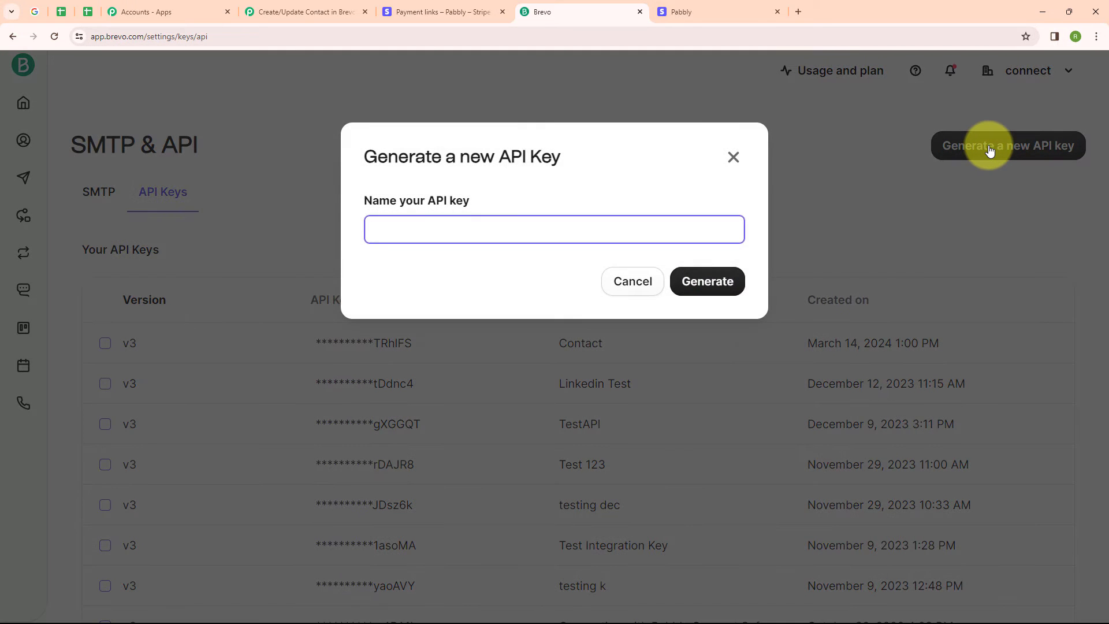
pyautogui.write('Connection')
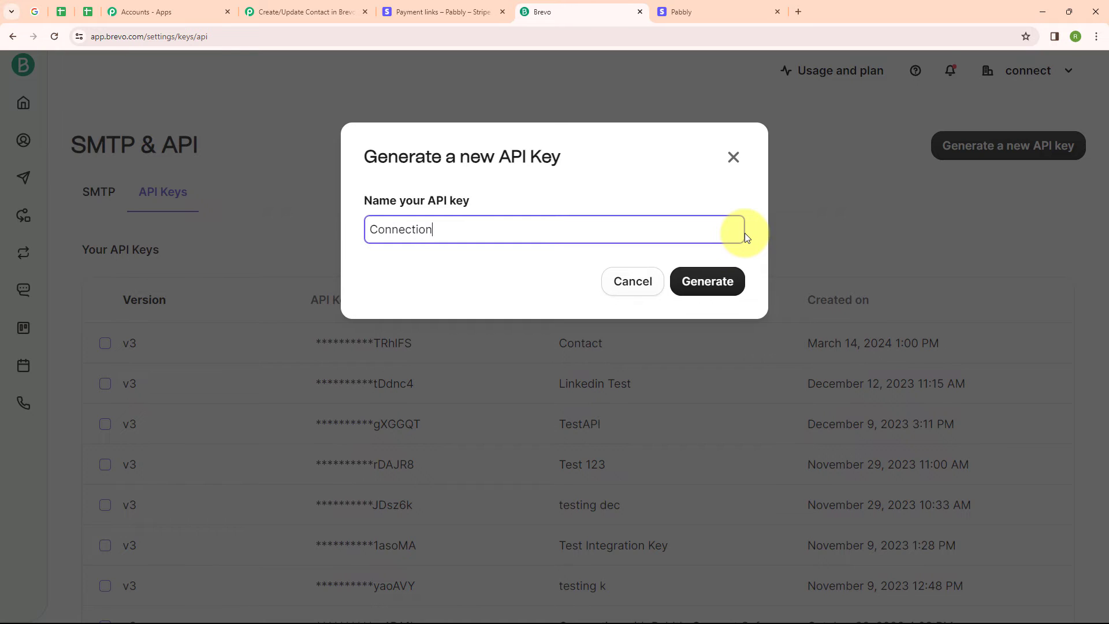
pyautogui.click(708, 289)
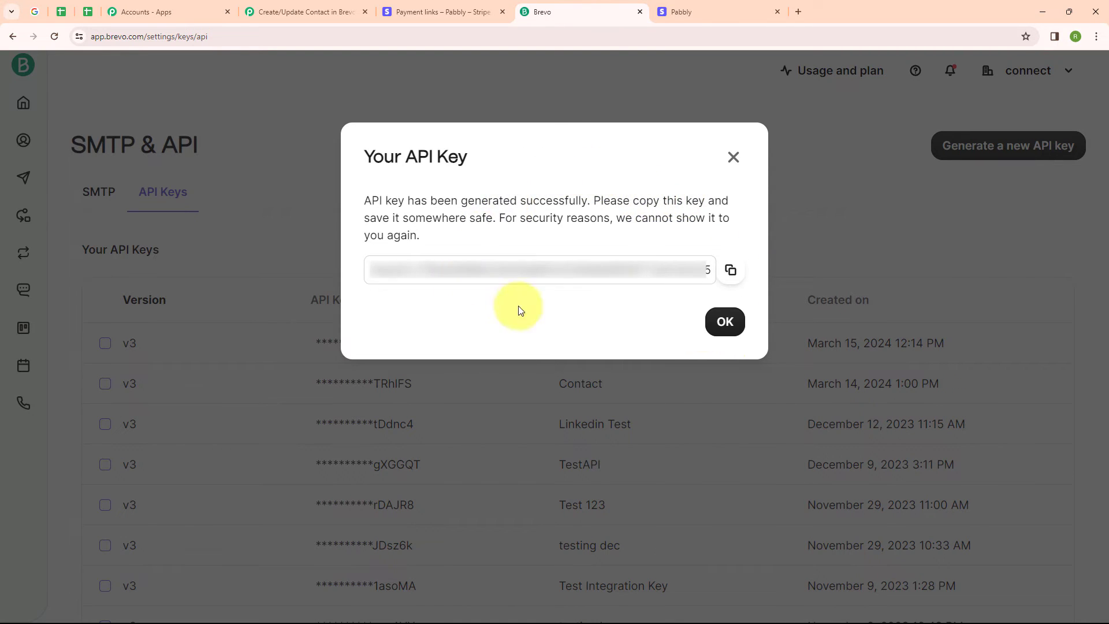
# Step: Copy the new API key into the Brevo connection's API Key field and save the connection
pyautogui.click(731, 271)
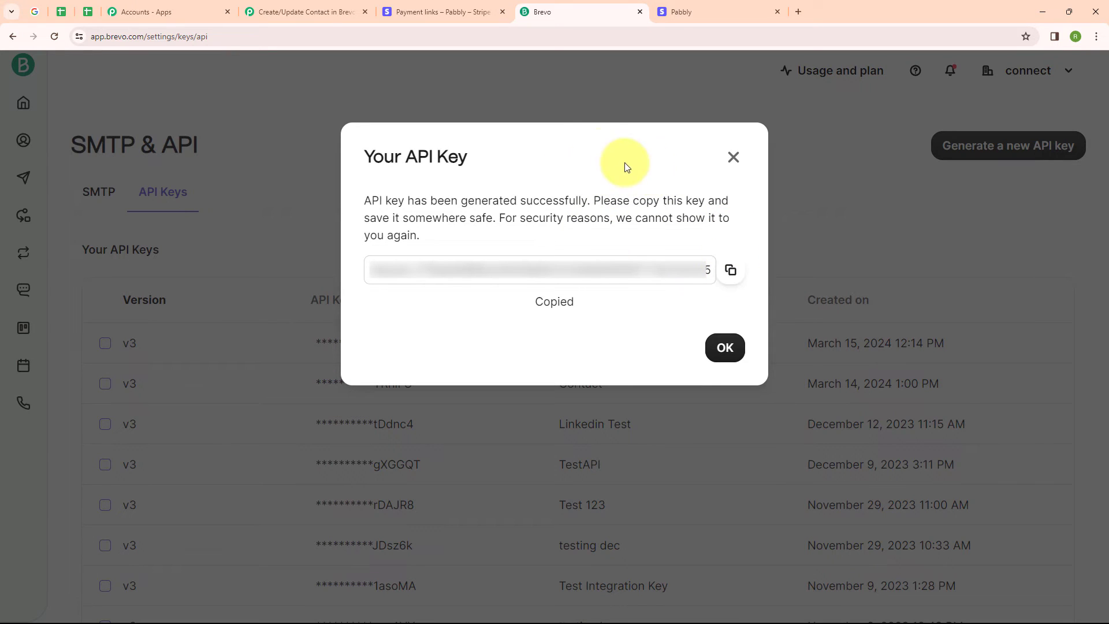
pyautogui.click(321, 11)
pyautogui.click(658, 474)
pyautogui.hotkey('ctrl', 'v')
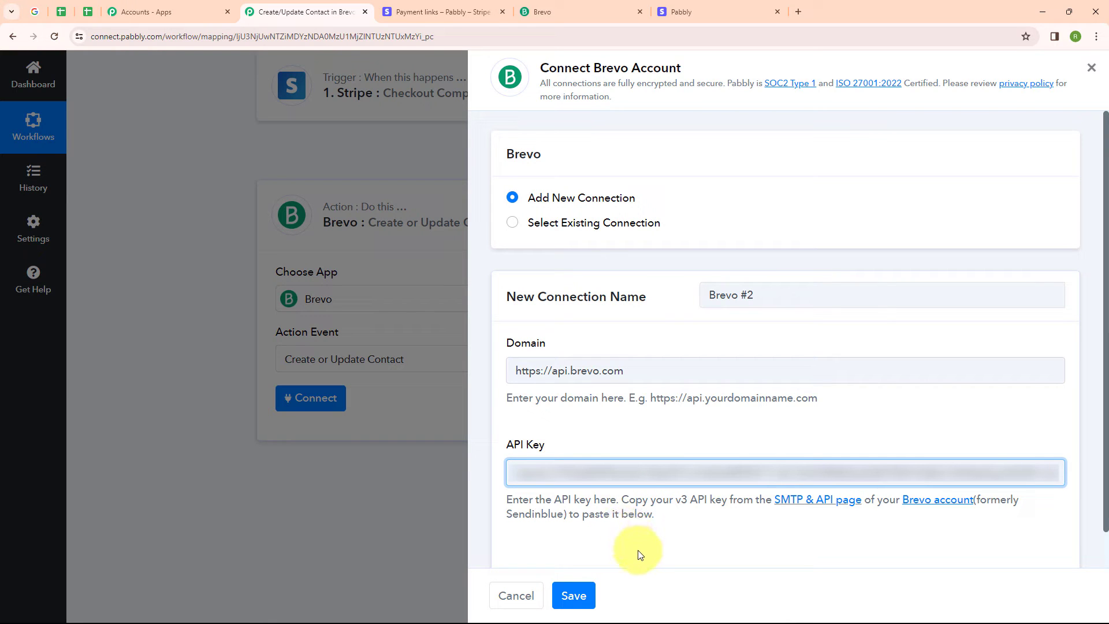
pyautogui.click(585, 596)
# Step: Map the Email field to the Stripe Data Object Customer Details Email value
pyautogui.scroll(-2, 597, 342)
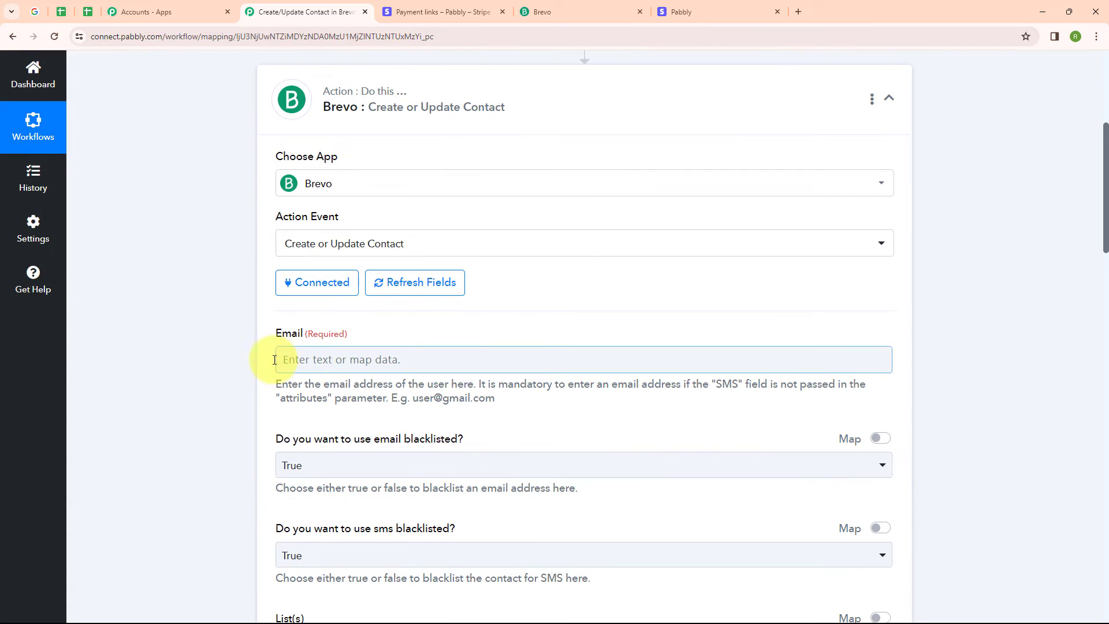
pyautogui.click(327, 364)
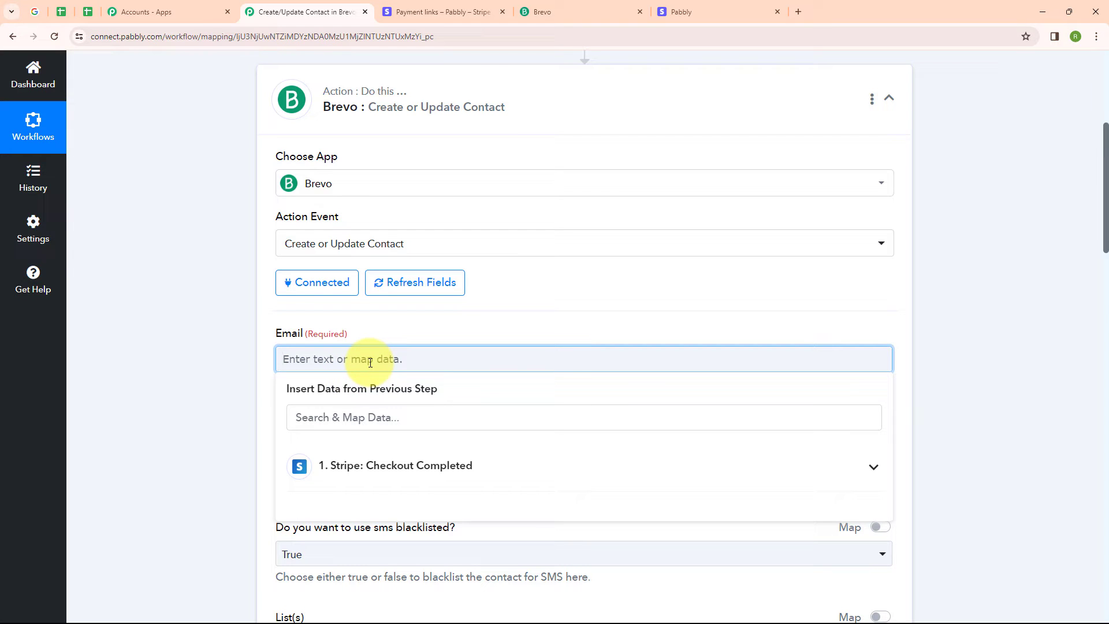
pyautogui.click(492, 465)
pyautogui.click(438, 413)
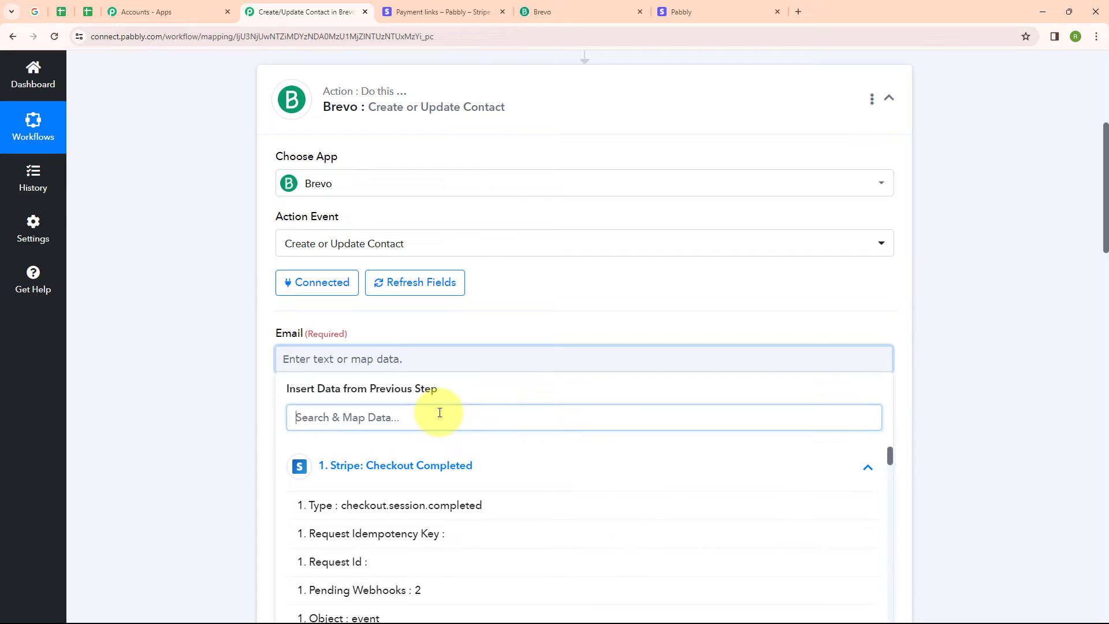
pyautogui.write('Email')
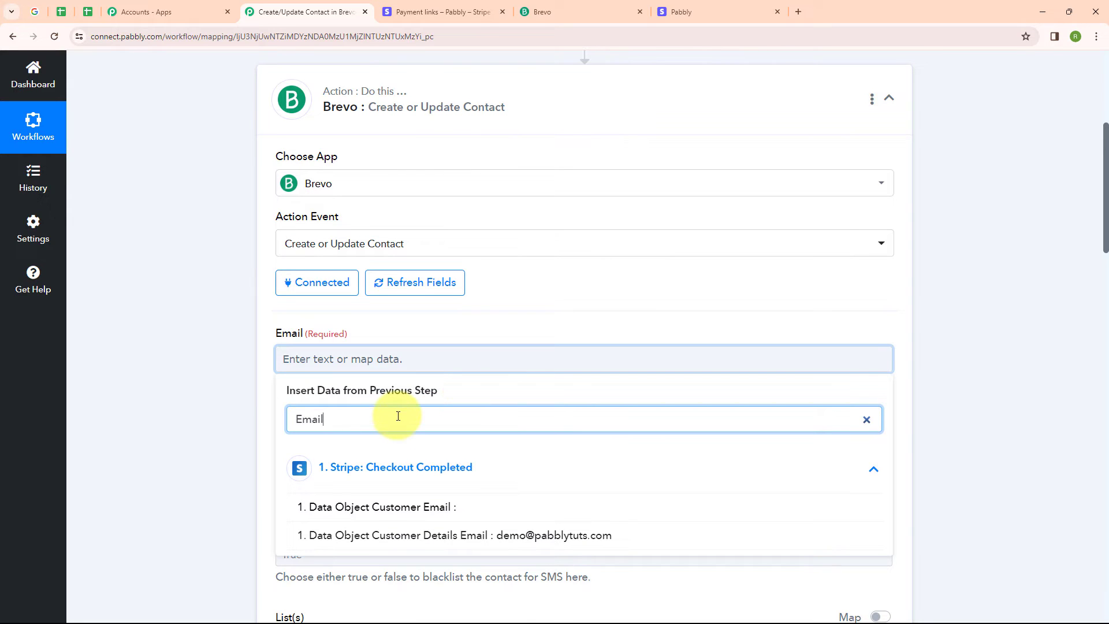
pyautogui.click(405, 535)
# Step: Set both the email blacklisted and SMS blacklisted options to False
pyautogui.click(218, 451)
pyautogui.scroll(-2, 449, 448)
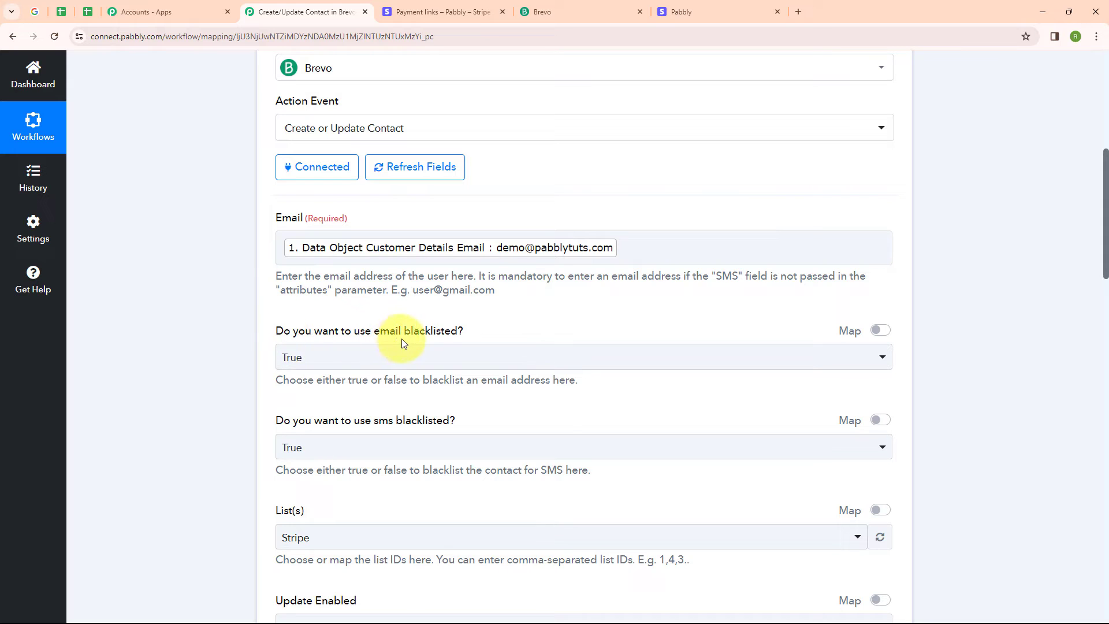
pyautogui.click(454, 358)
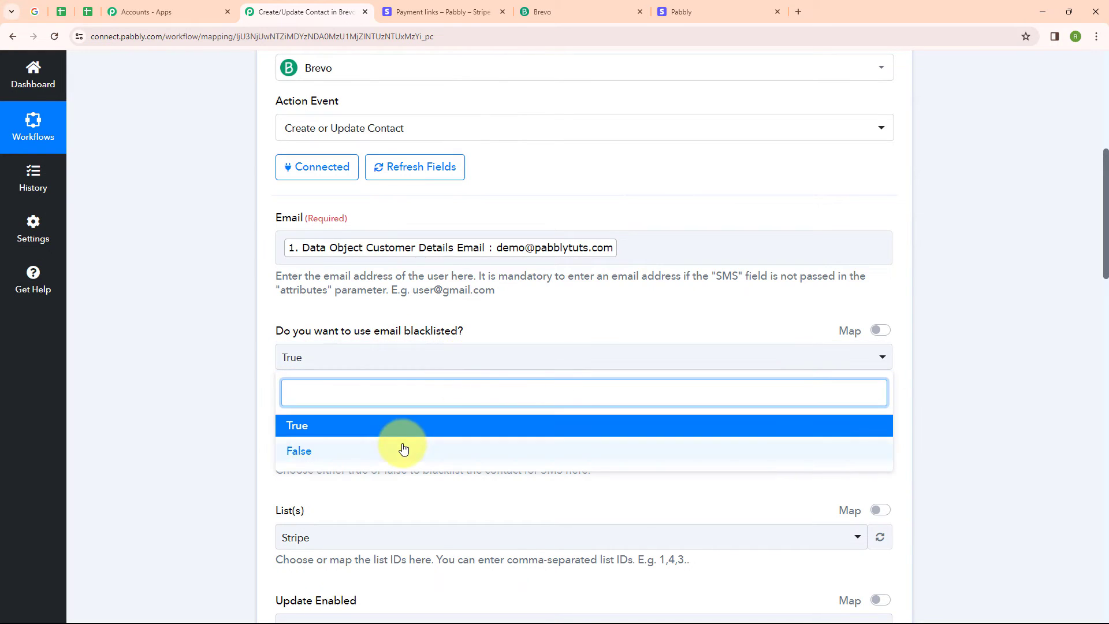
pyautogui.click(403, 449)
pyautogui.scroll(-1, 462, 387)
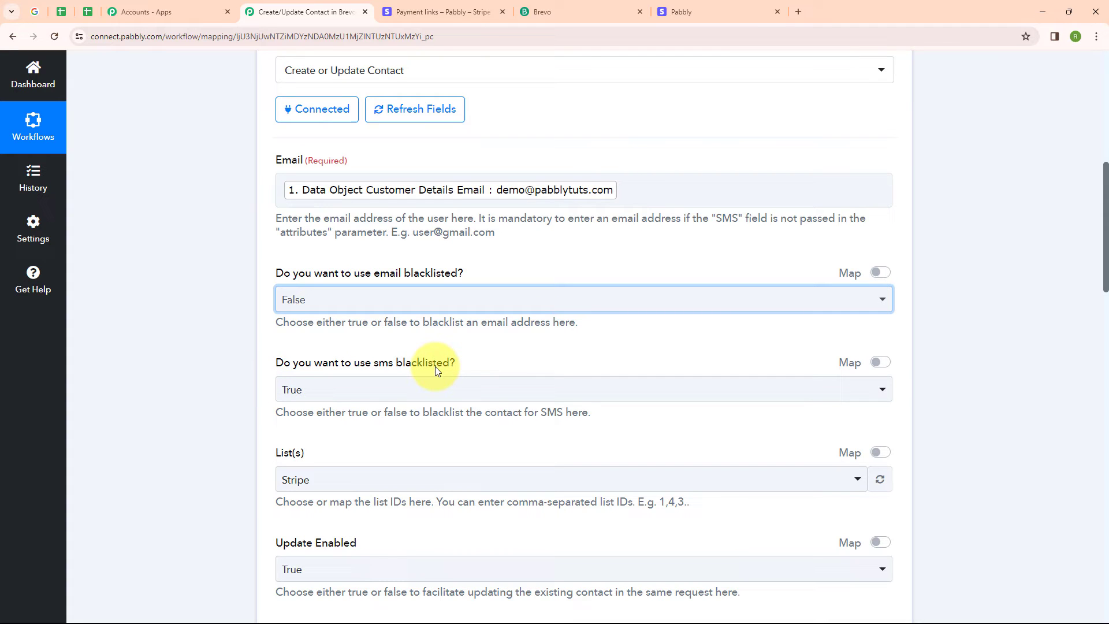
pyautogui.click(436, 391)
pyautogui.click(393, 417)
# Step: Select the Stripe list and set Update Enabled to True
pyautogui.scroll(-3, 401, 405)
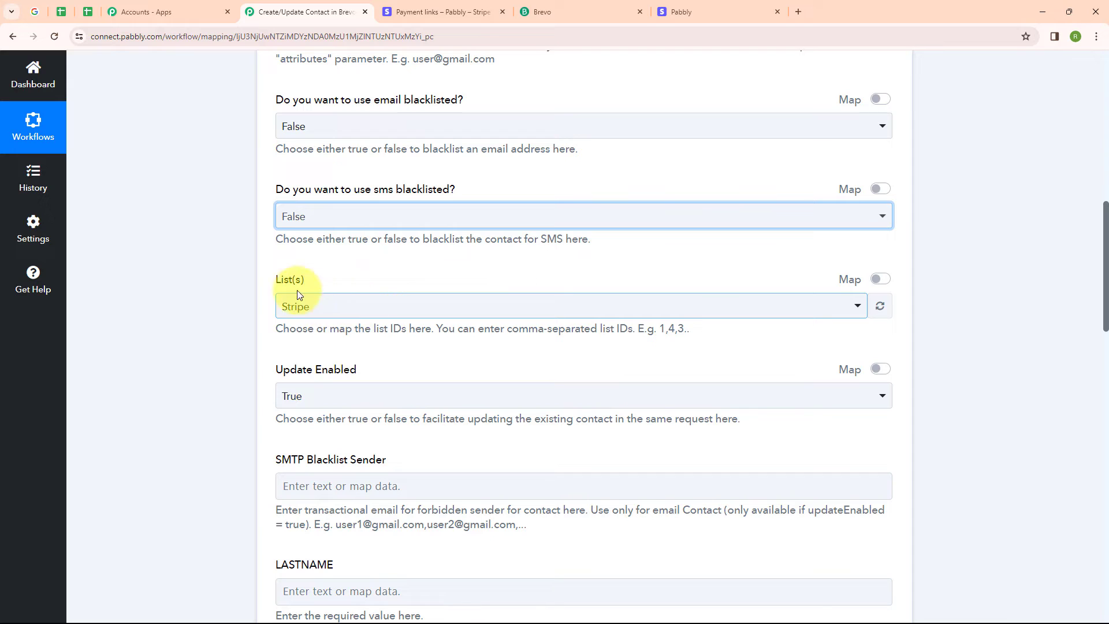
pyautogui.click(330, 307)
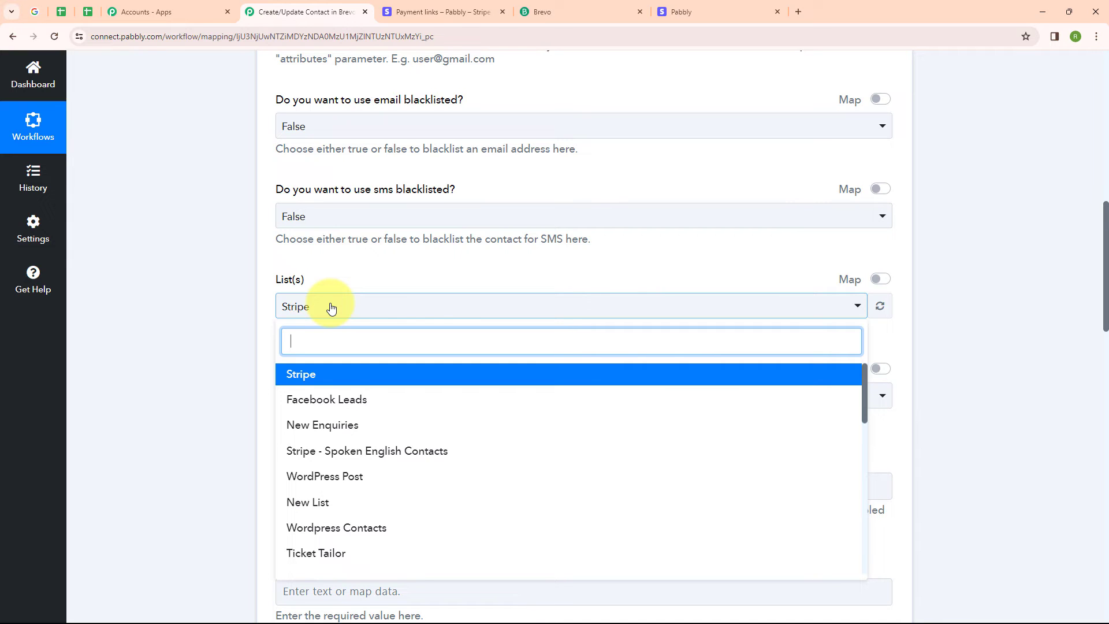
pyautogui.click(341, 374)
pyautogui.scroll(-2, 344, 334)
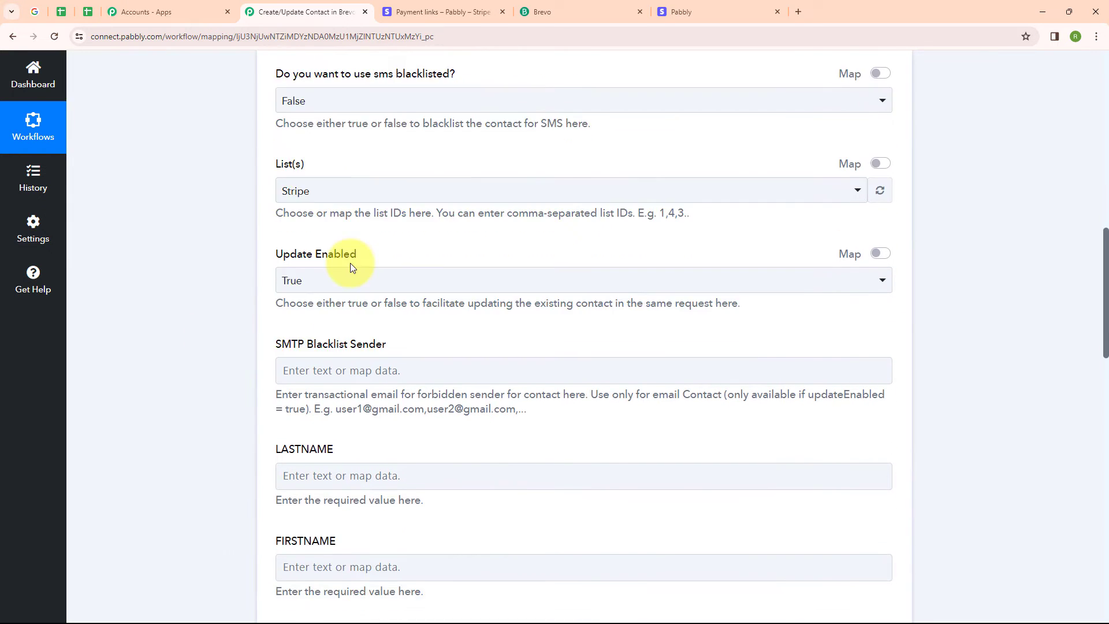
pyautogui.click(357, 278)
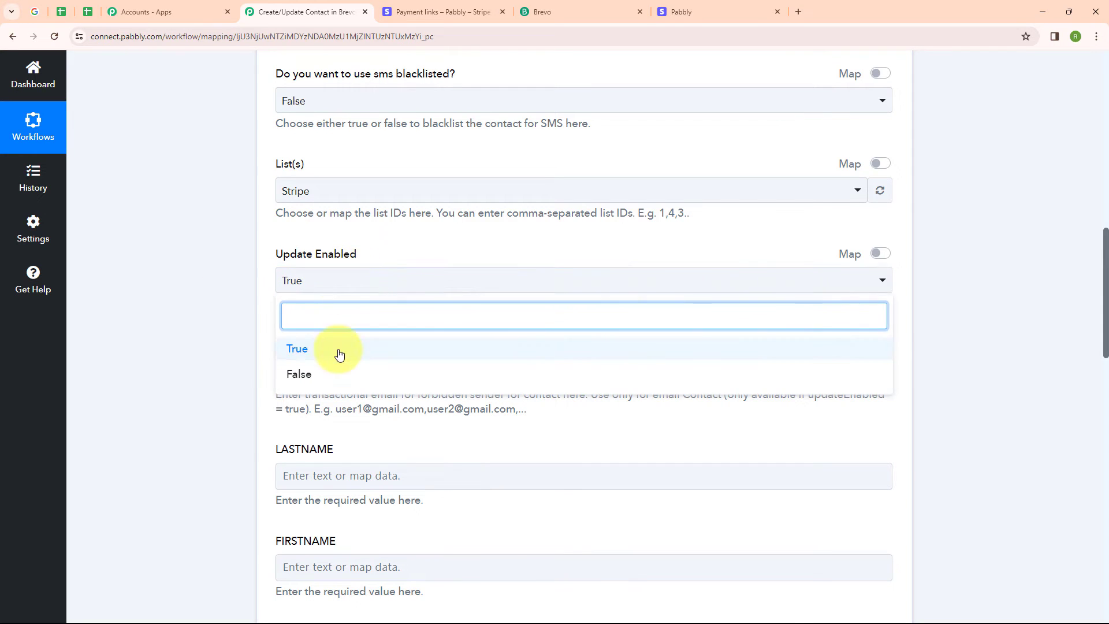
pyautogui.click(334, 350)
pyautogui.moveTo(274, 344); pyautogui.dragTo(421, 354)
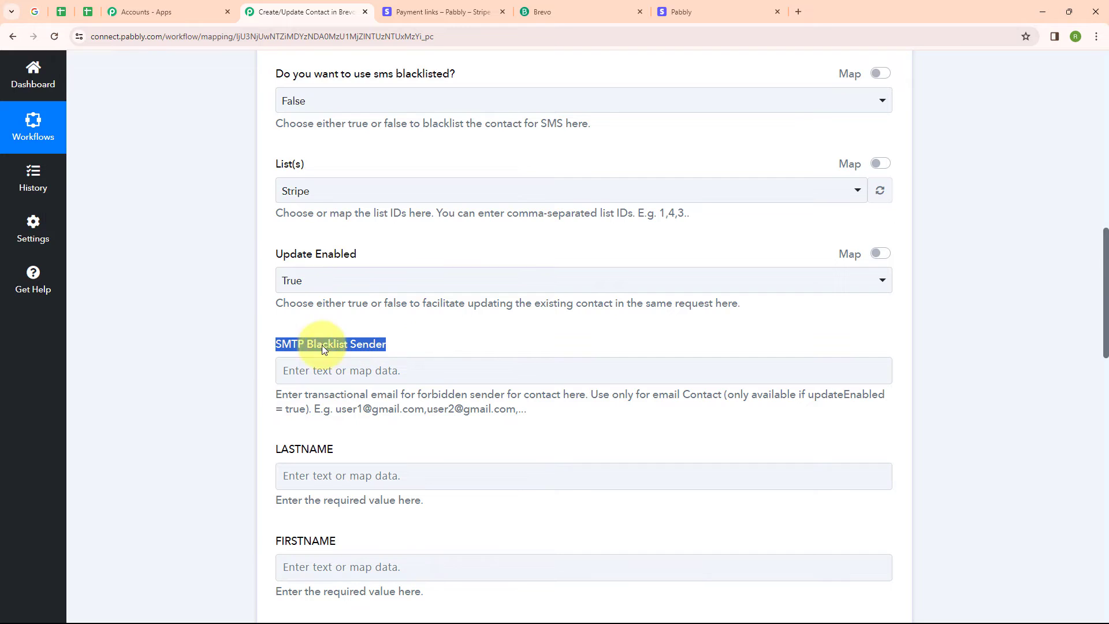
pyautogui.click(236, 346)
# Step: Map LASTNAME to the Stripe Data Object Custom Fields 1 Text Value
pyautogui.scroll(-3, 511, 351)
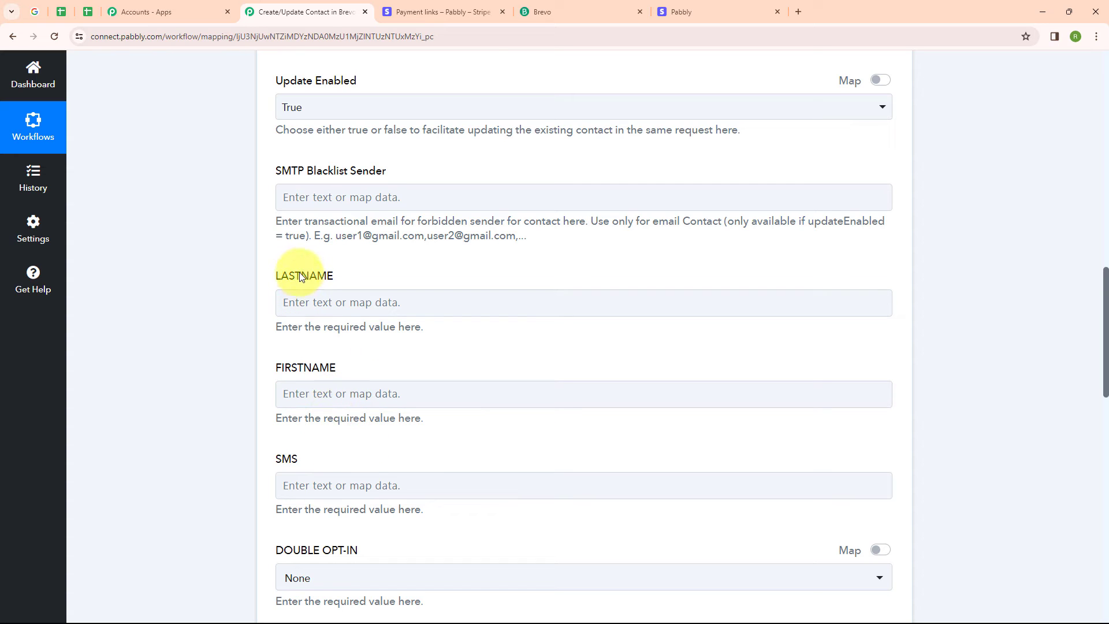
pyautogui.click(309, 288)
pyautogui.click(367, 470)
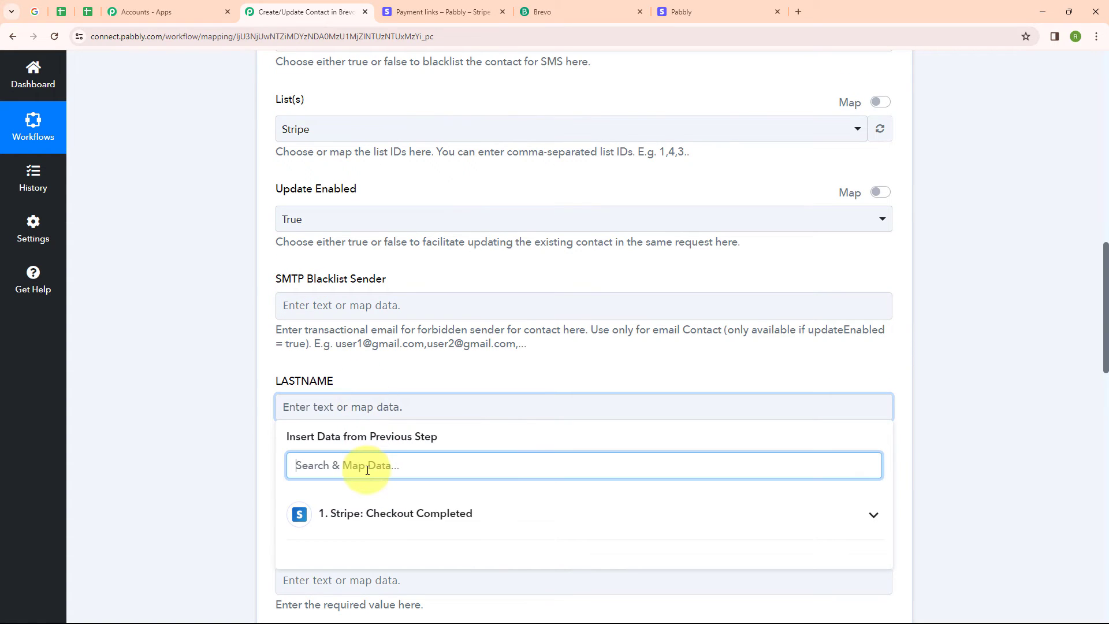
pyautogui.write('User')
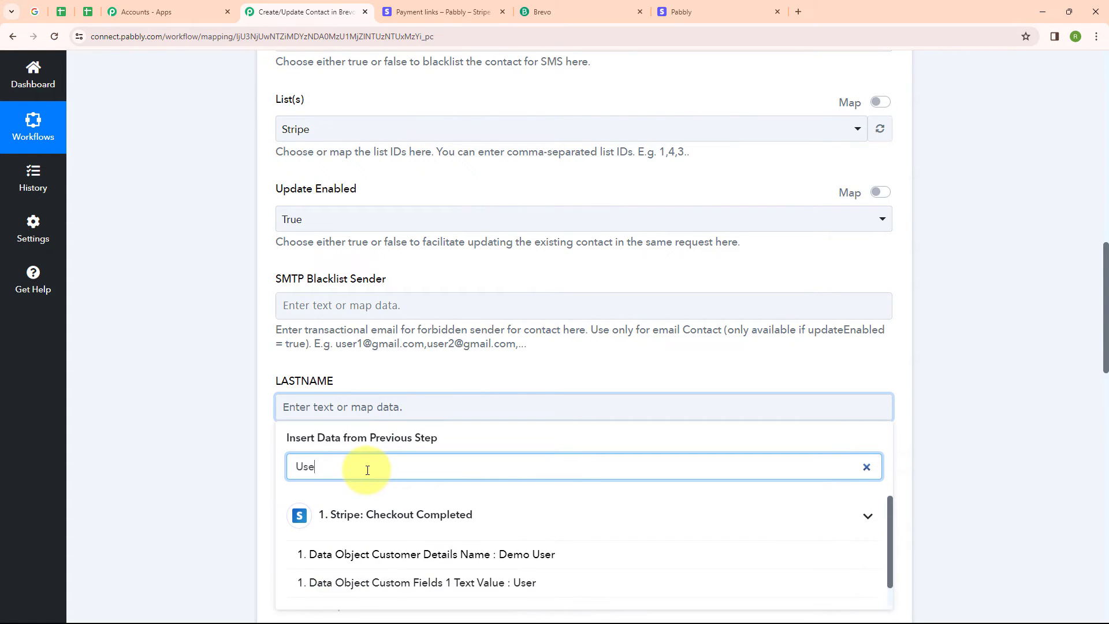
pyautogui.click(448, 593)
pyautogui.click(197, 470)
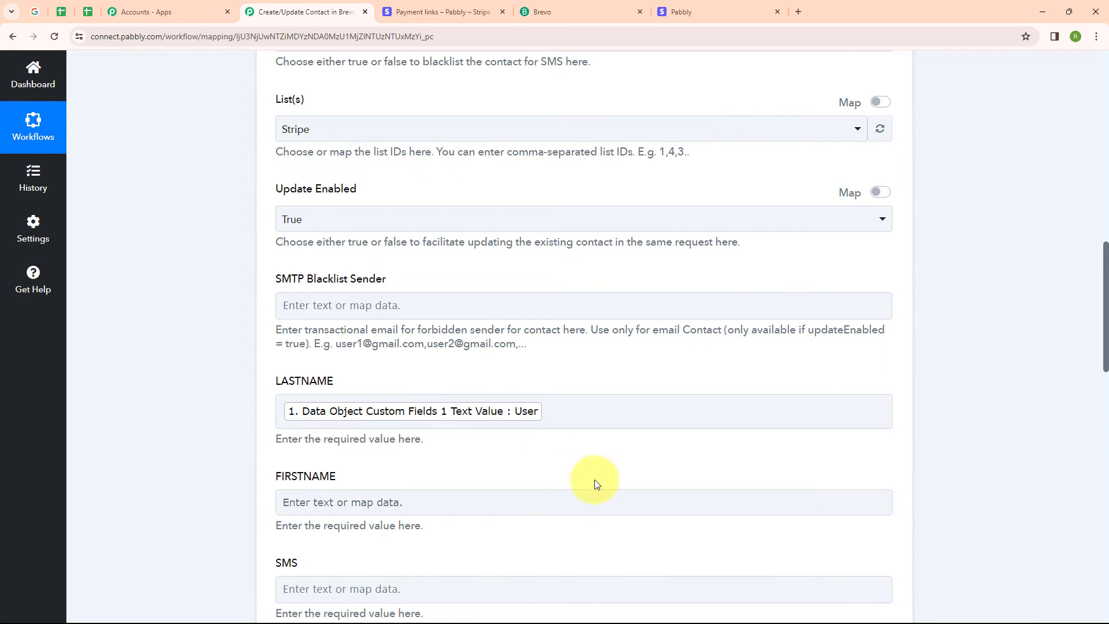
pyautogui.scroll(-1, 560, 415)
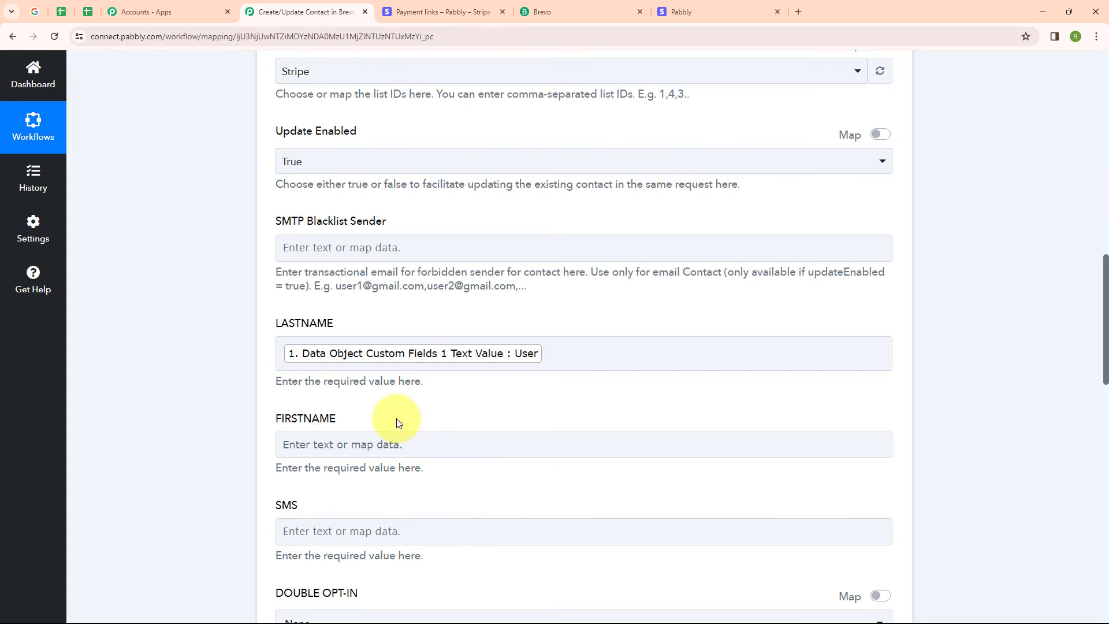
# Step: Map FIRSTNAME to the Stripe Data Object Custom Fields 0 Text Value by searching for Demo
pyautogui.click(402, 443)
pyautogui.click(400, 506)
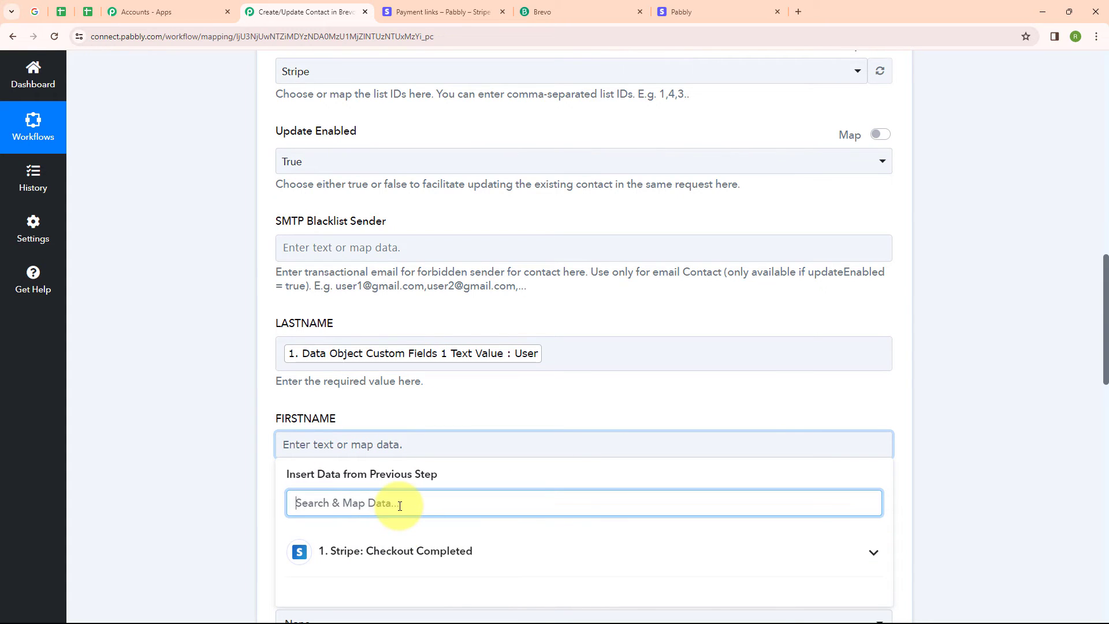
pyautogui.write('Demo')
pyautogui.scroll(-2, 404, 549)
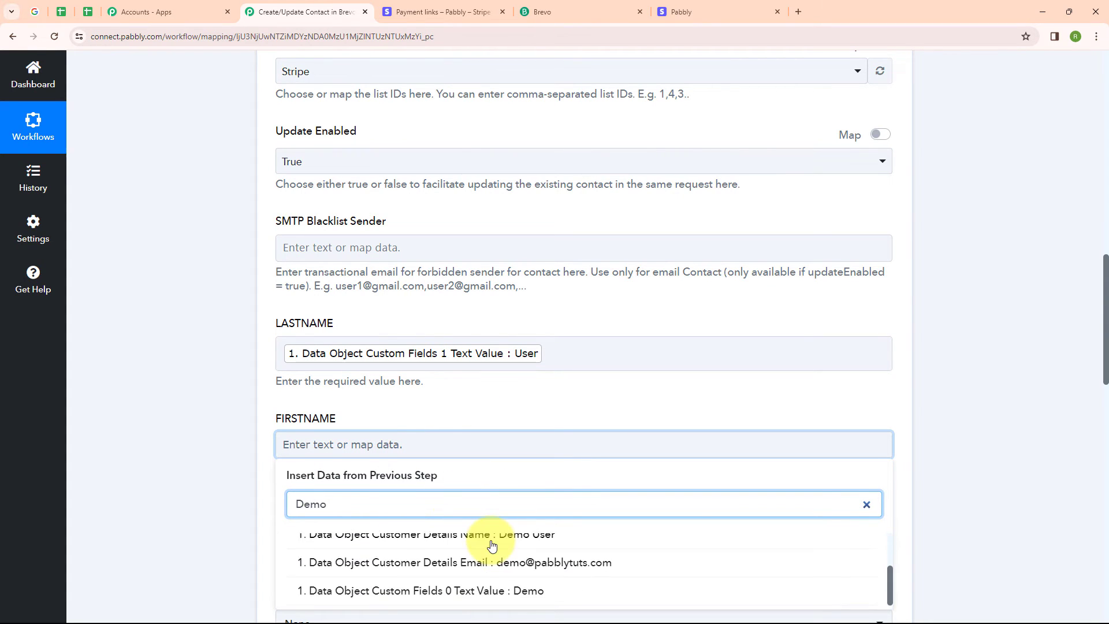
pyautogui.click(462, 590)
pyautogui.click(216, 518)
# Step: Save the Brevo action and send a test request
pyautogui.scroll(-6, 550, 438)
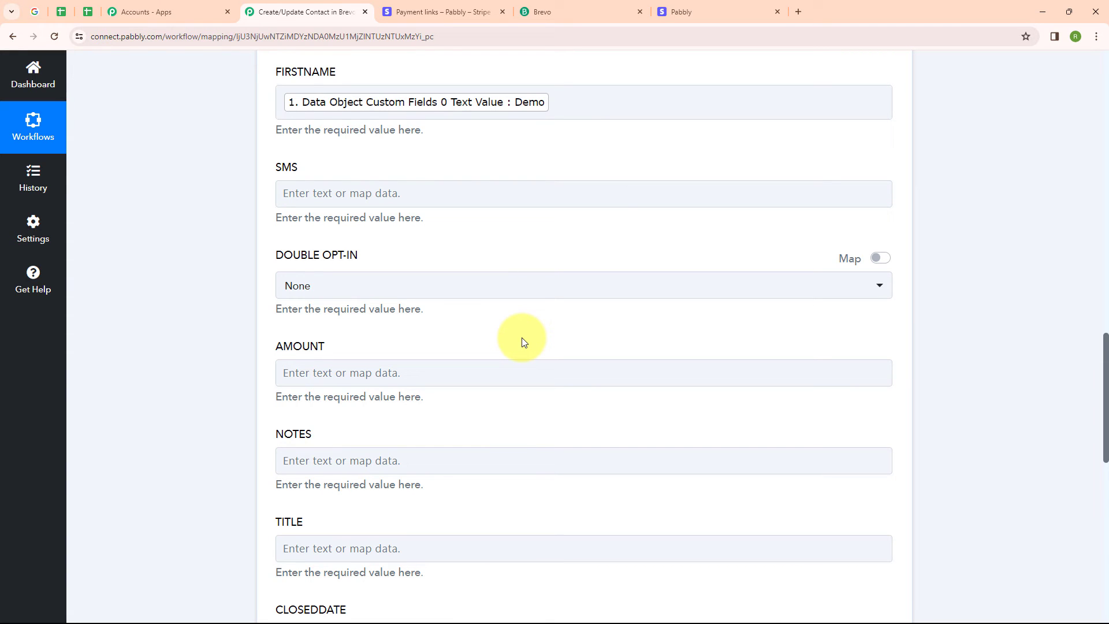
pyautogui.scroll(-7, 522, 341)
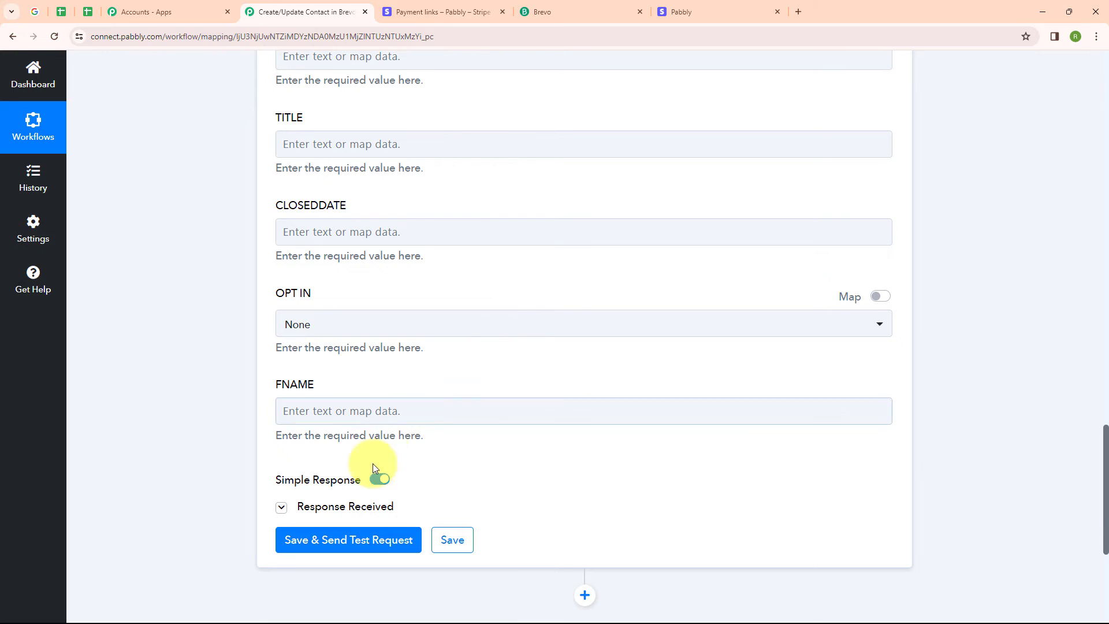
pyautogui.click(346, 541)
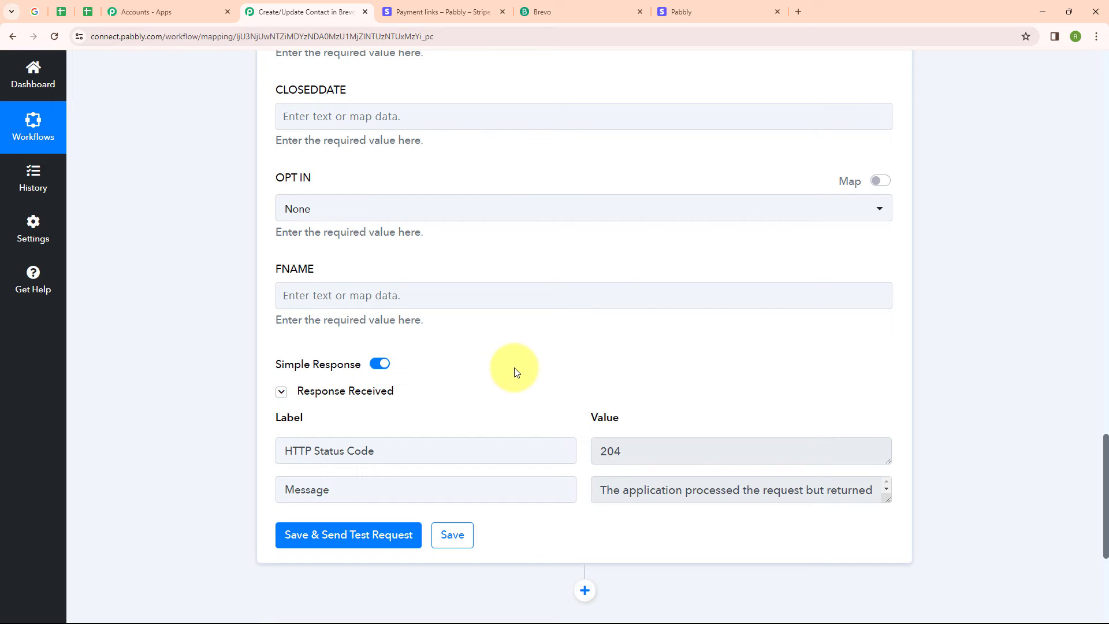
# Step: Review the contacts in the Brevo Stripe list after the test request
pyautogui.click(554, 11)
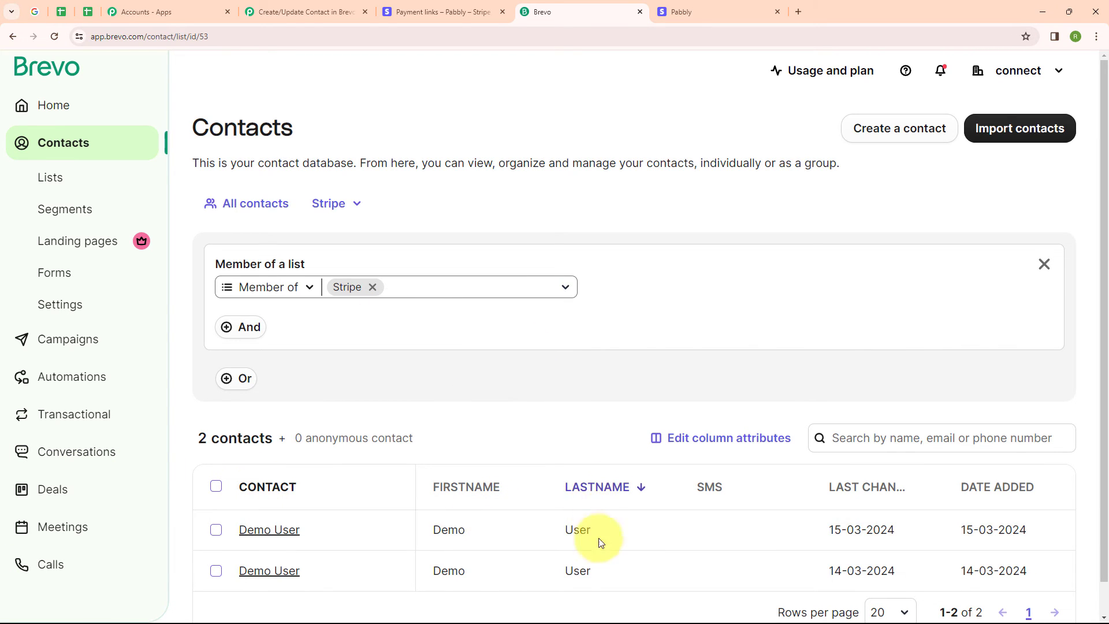
pyautogui.click(324, 11)
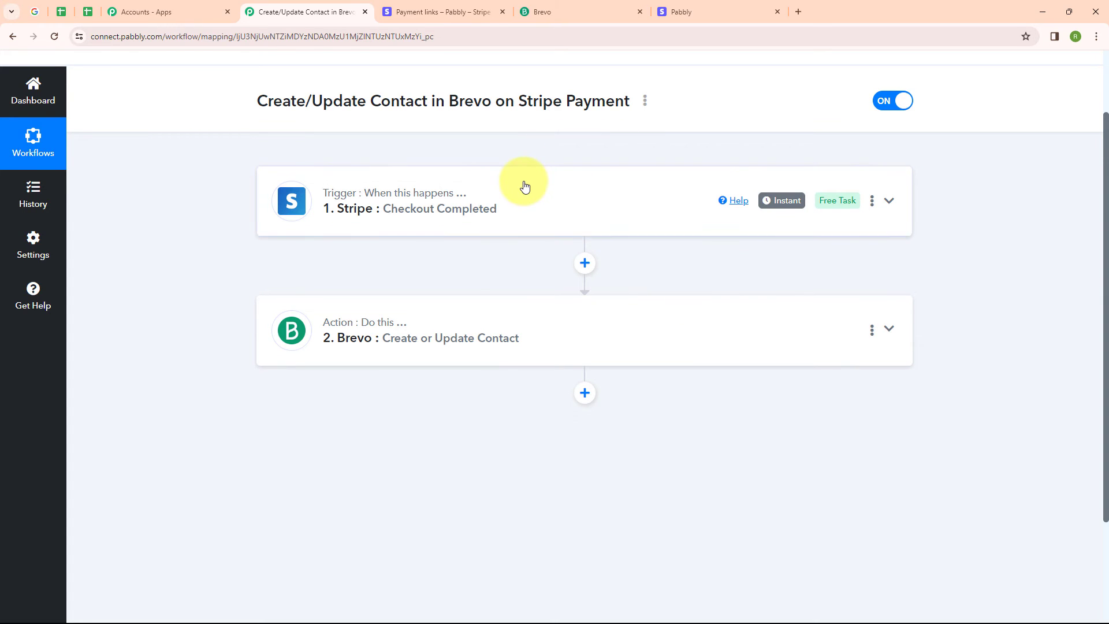
# Step: Submit the prefilled Stripe test checkout payment for Spoken English
pyautogui.click(722, 10)
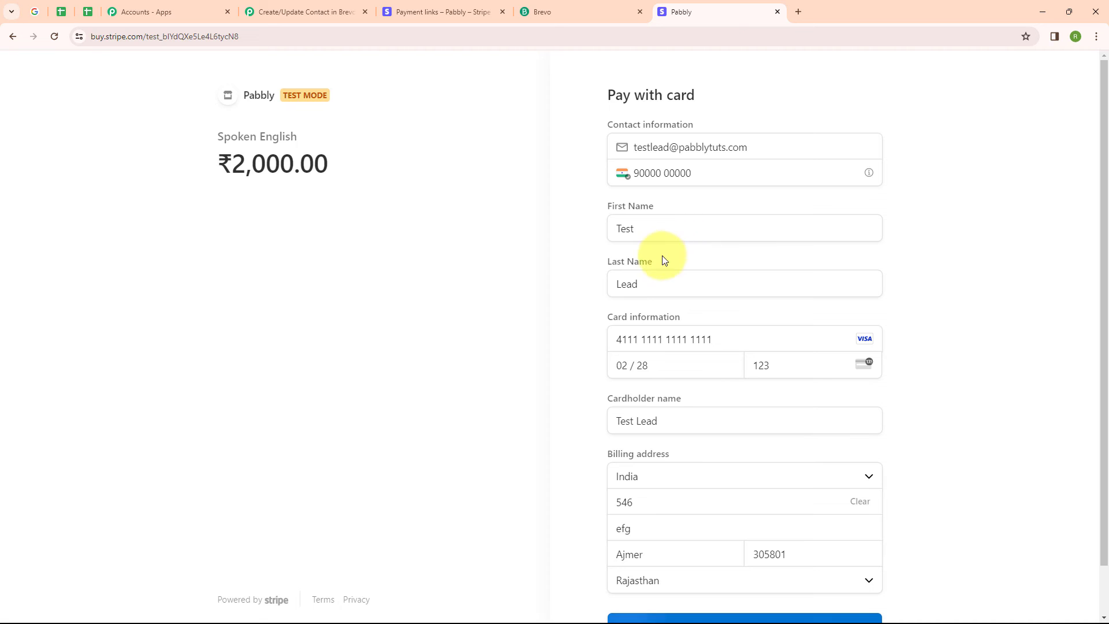
pyautogui.scroll(-1, 693, 265)
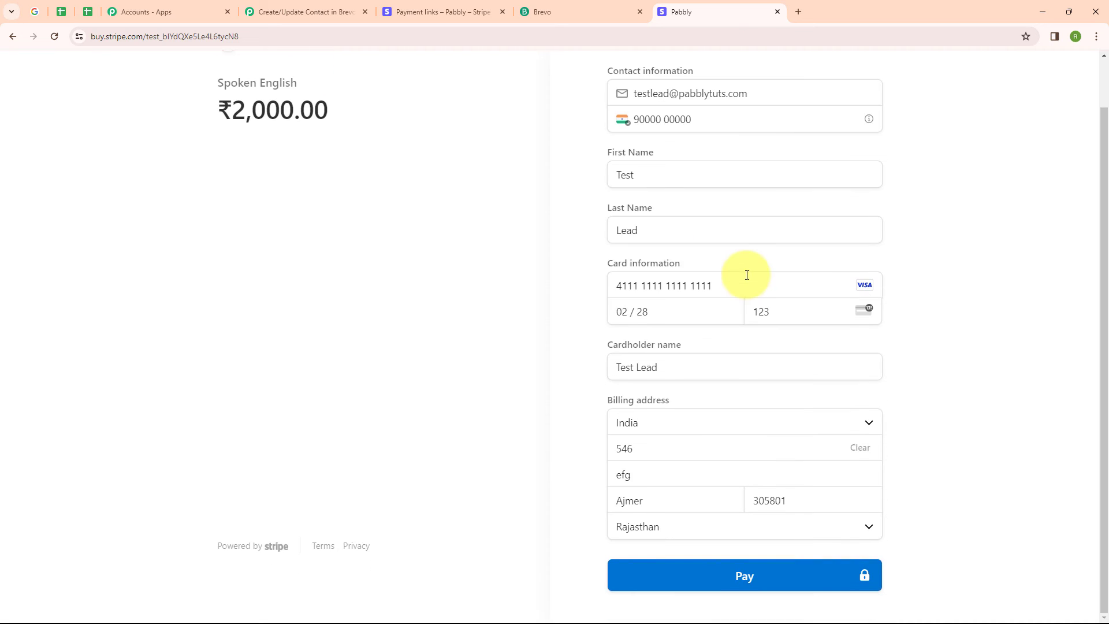
pyautogui.click(726, 574)
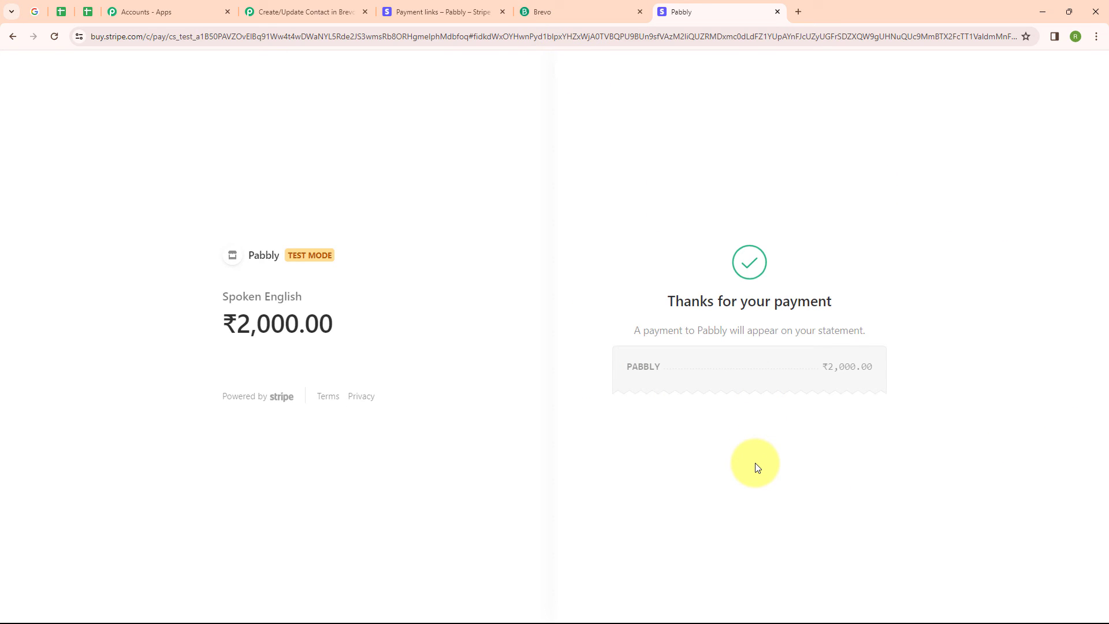
# Step: Check the Brevo Stripe list for the contact created from the new payment
pyautogui.click(563, 11)
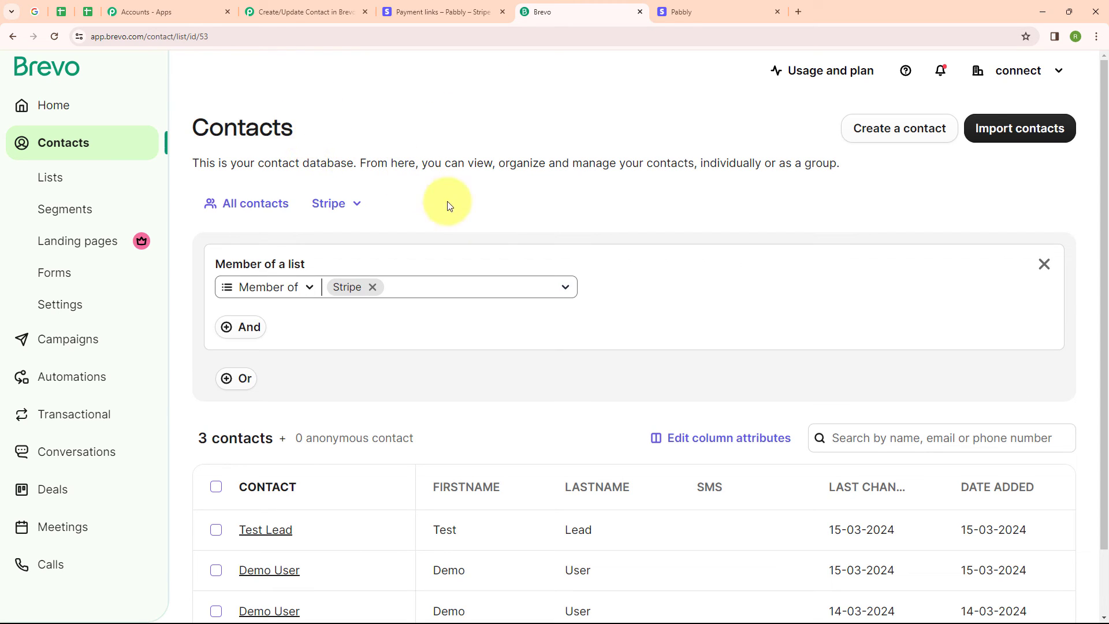
pyautogui.click(533, 498)
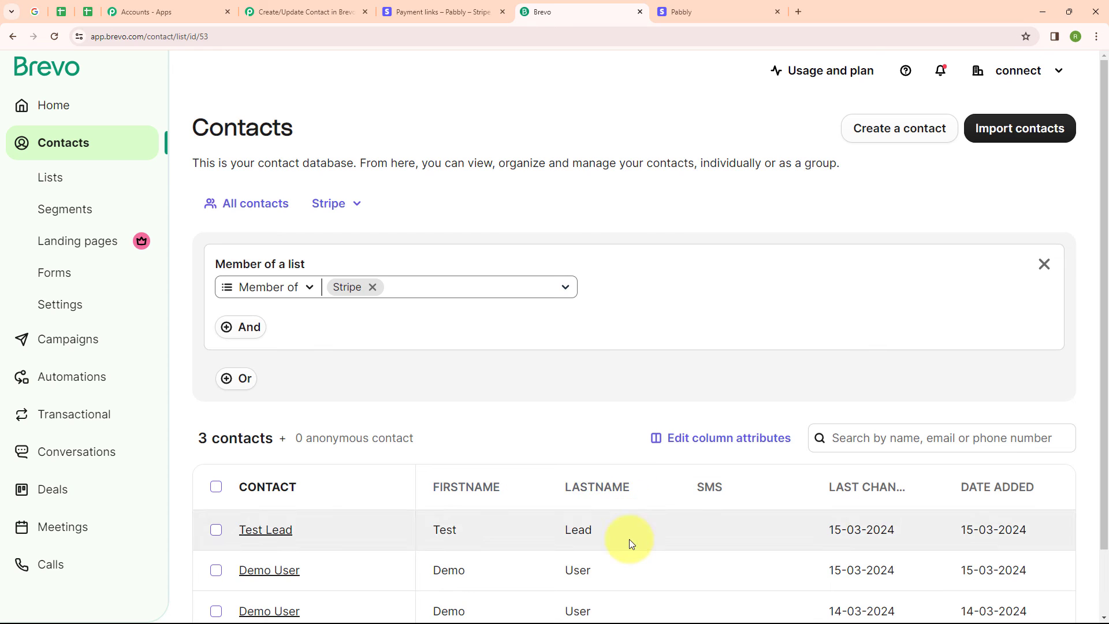
pyautogui.click(284, 4)
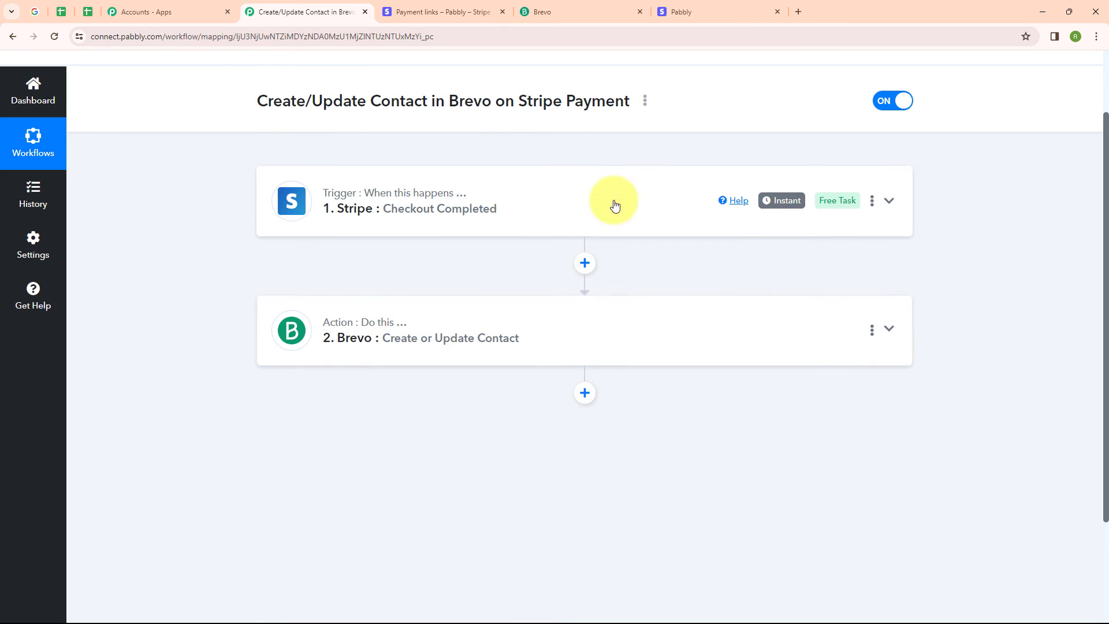